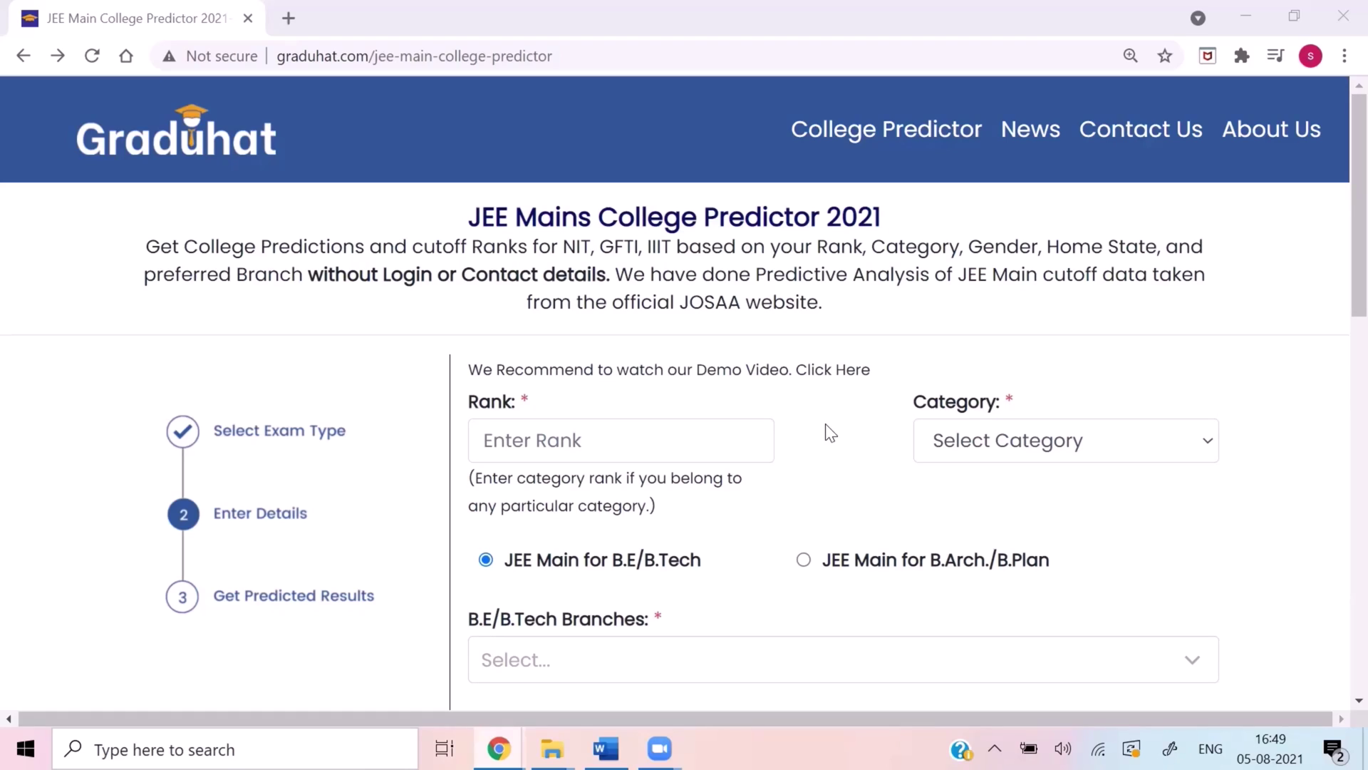
Step: Enter 5000 as the JEE Main rank and pick OPEN as the category
left_click(613, 438)
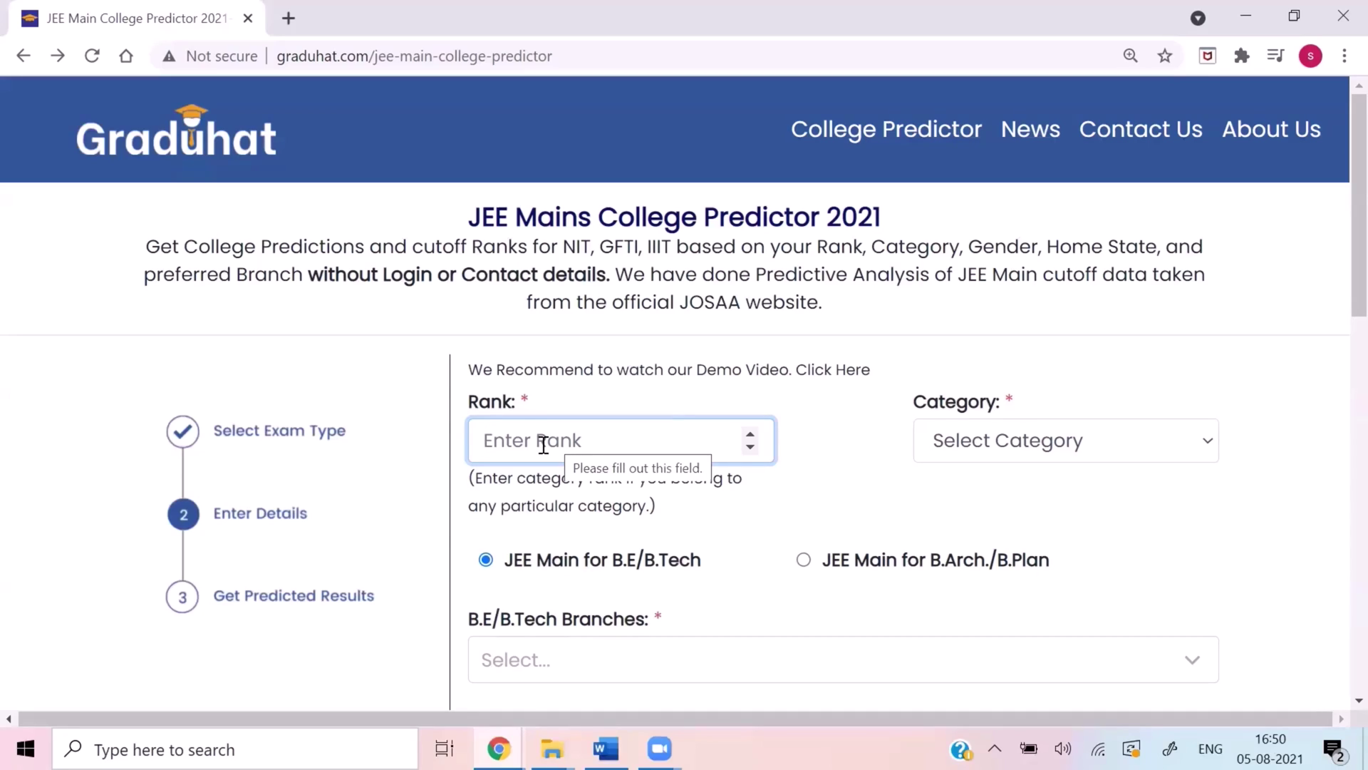
type("5000")
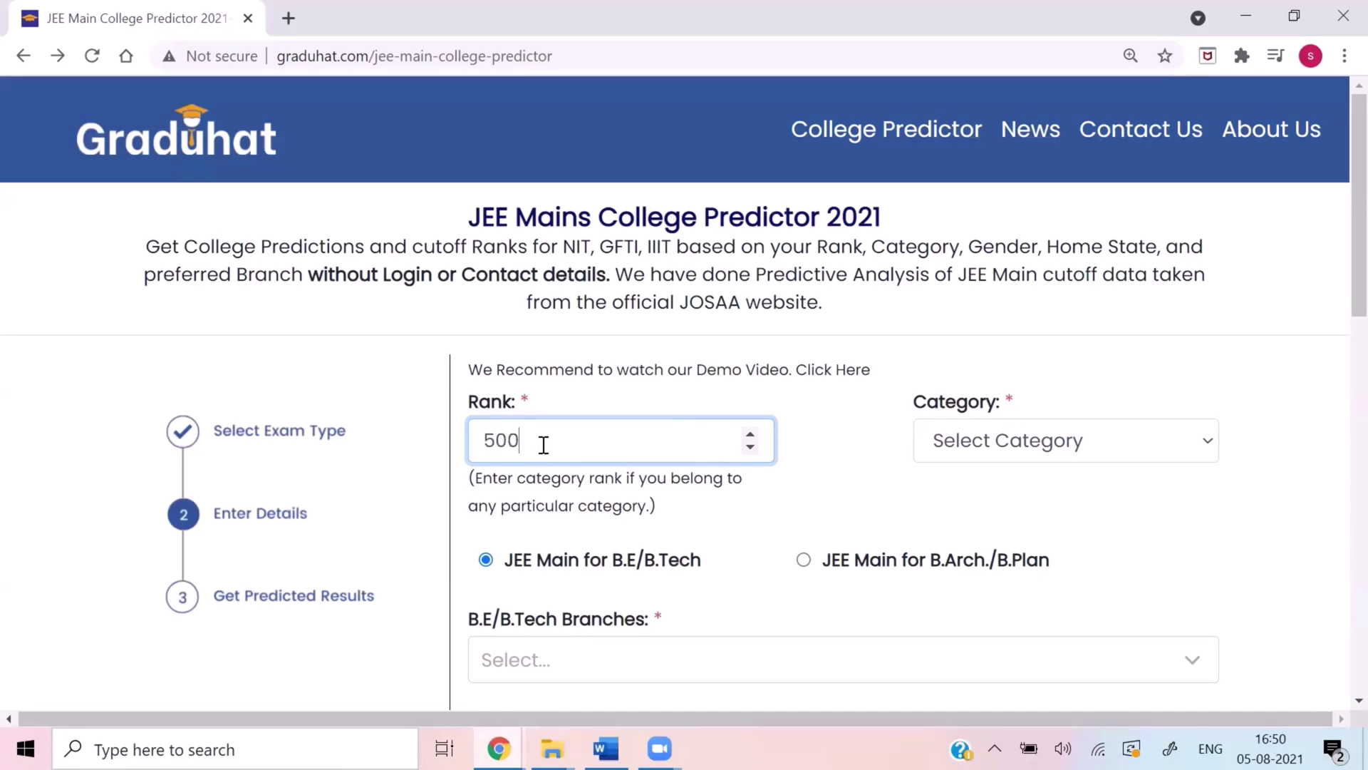
left_click(970, 449)
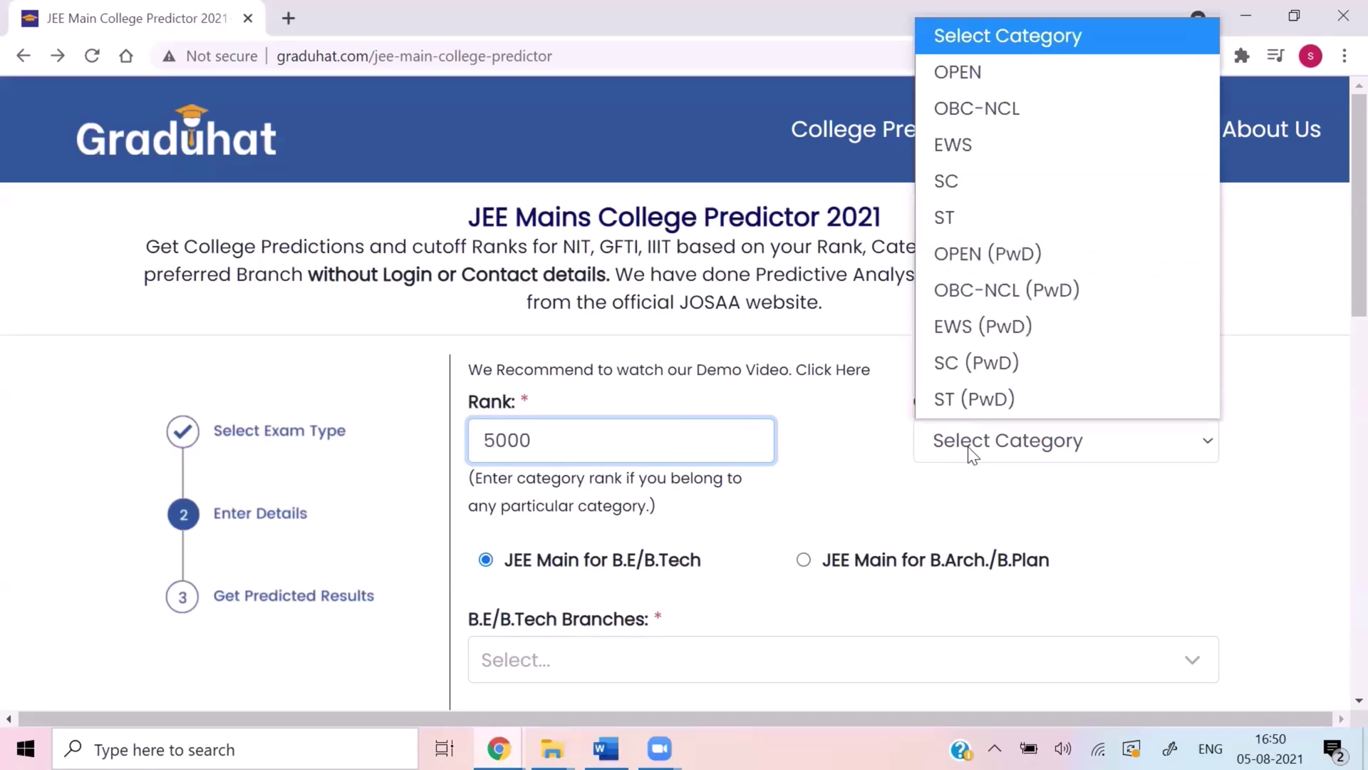
key("Up")
key("Up")
key("Up")
key("Up")
key("Return")
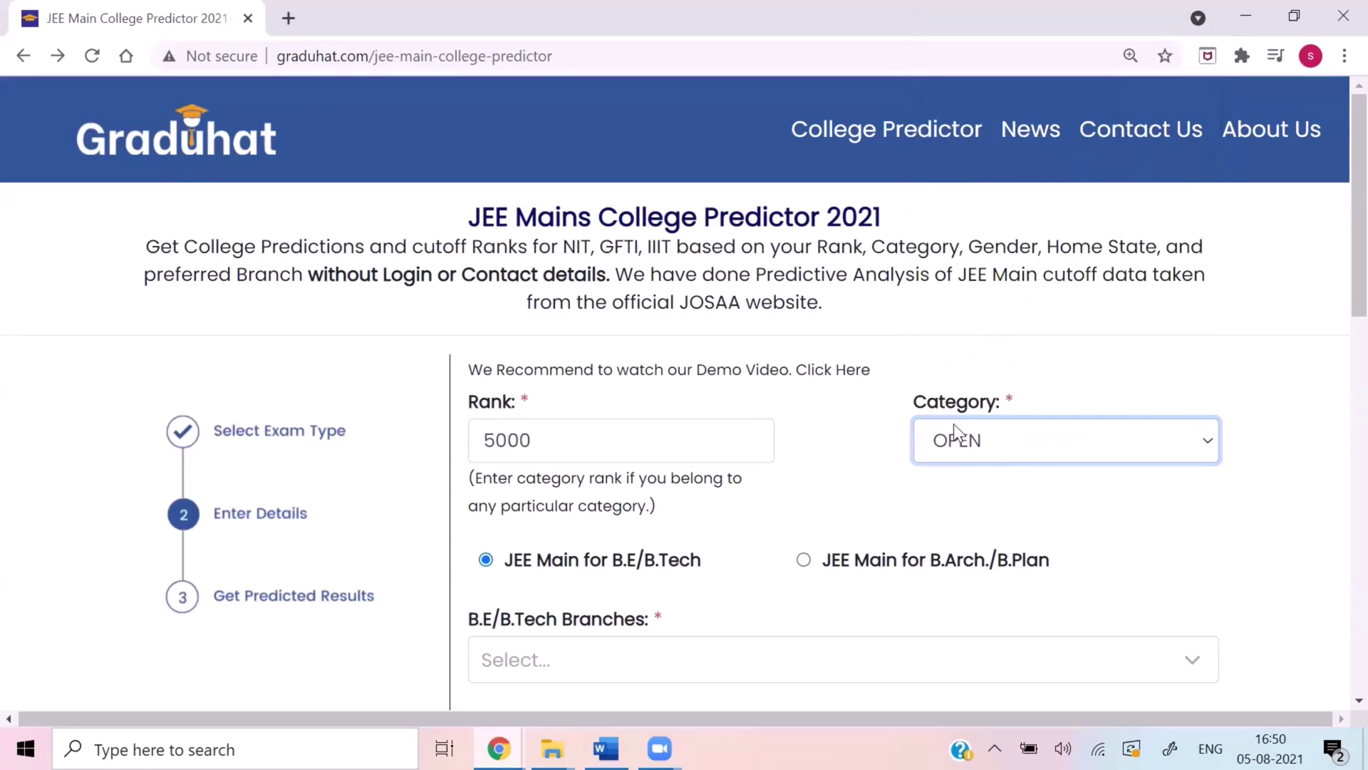
scroll(667, 574, "down", 1)
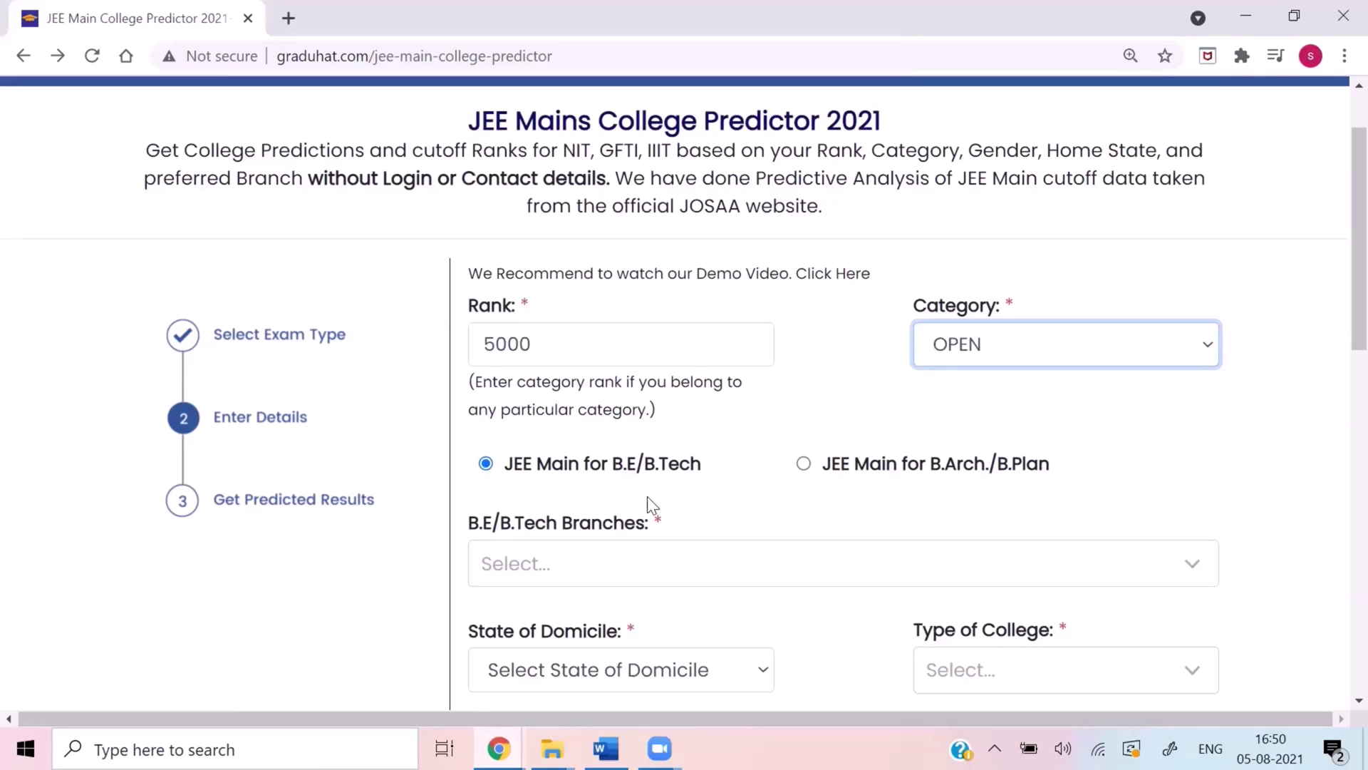
Step: Toggle the exam type to B.Arch and back to B.E/B.Tech, then open the branch list
left_click(804, 464)
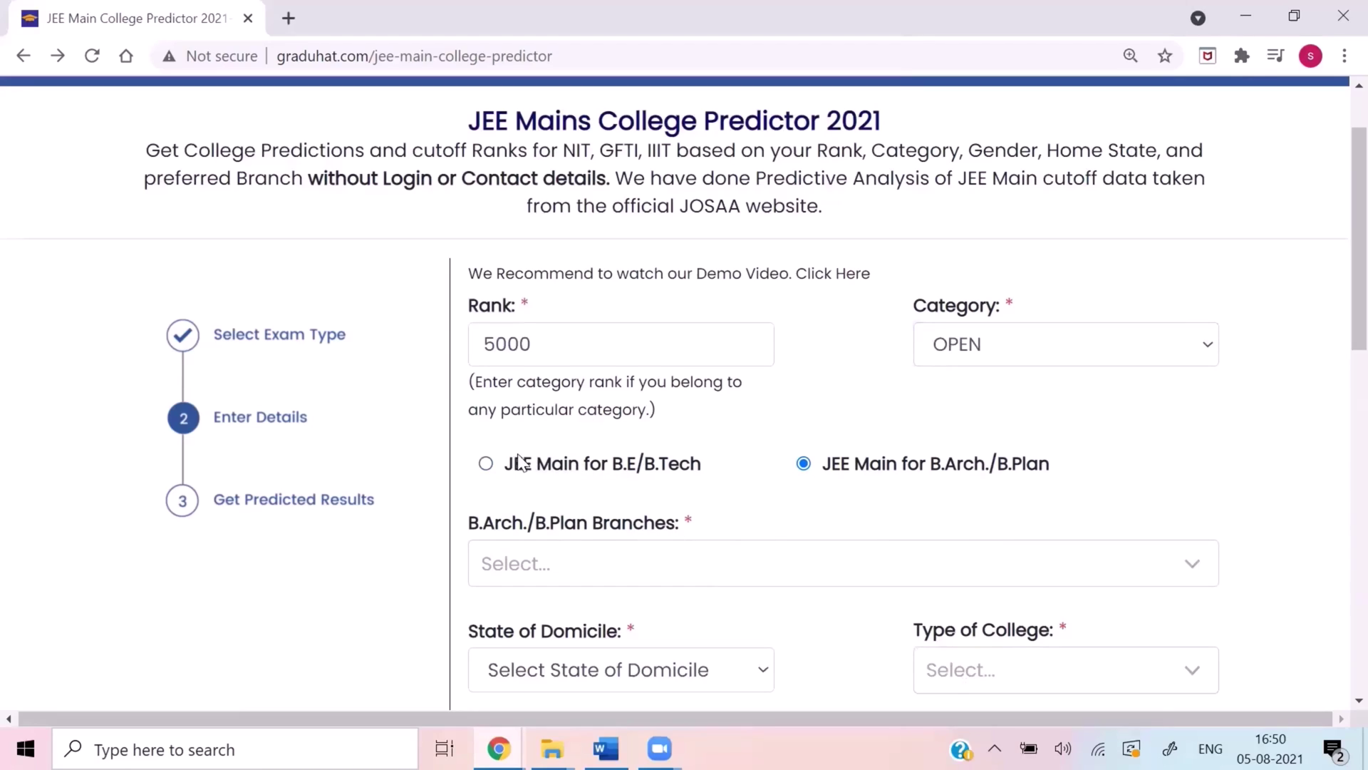
left_click(486, 463)
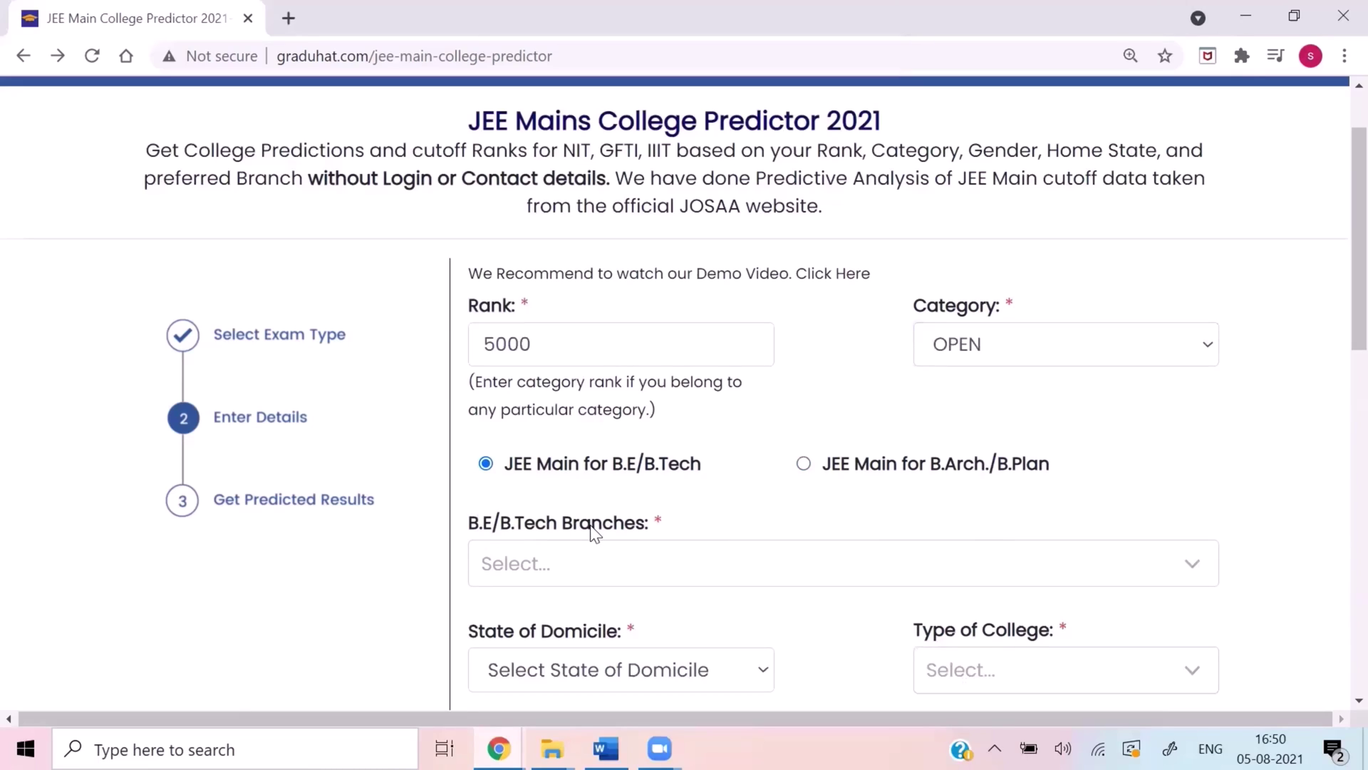
left_click(536, 562)
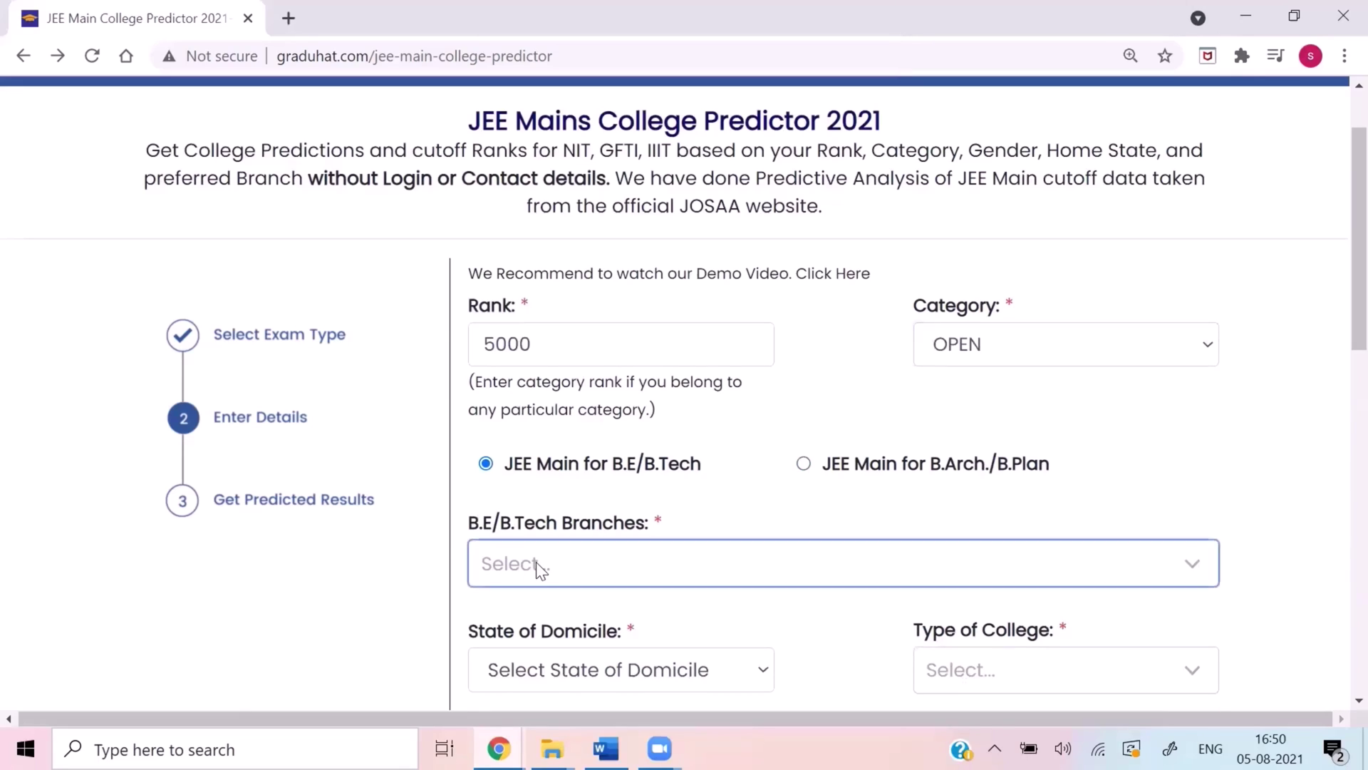
scroll(536, 561, "down", 2)
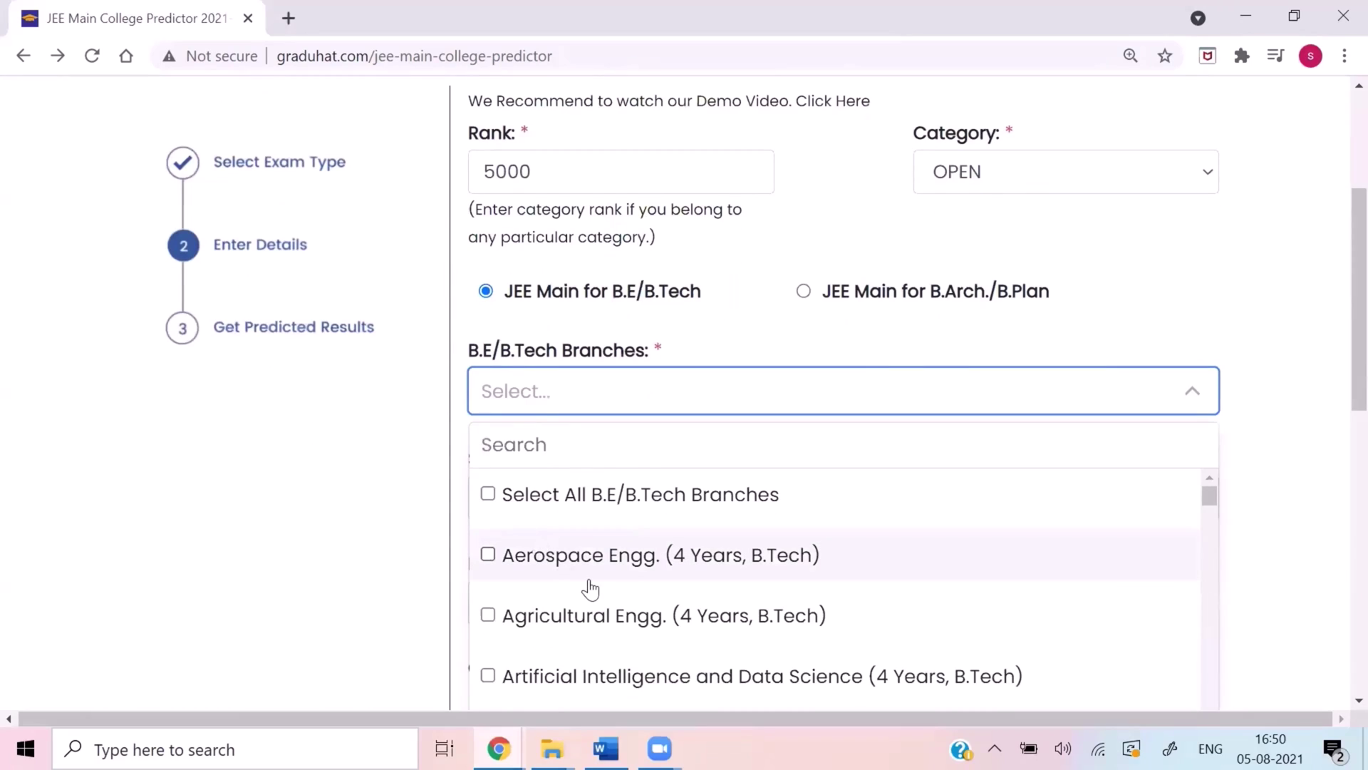
scroll(589, 586, "down", 2)
scroll(590, 588, "up", 1)
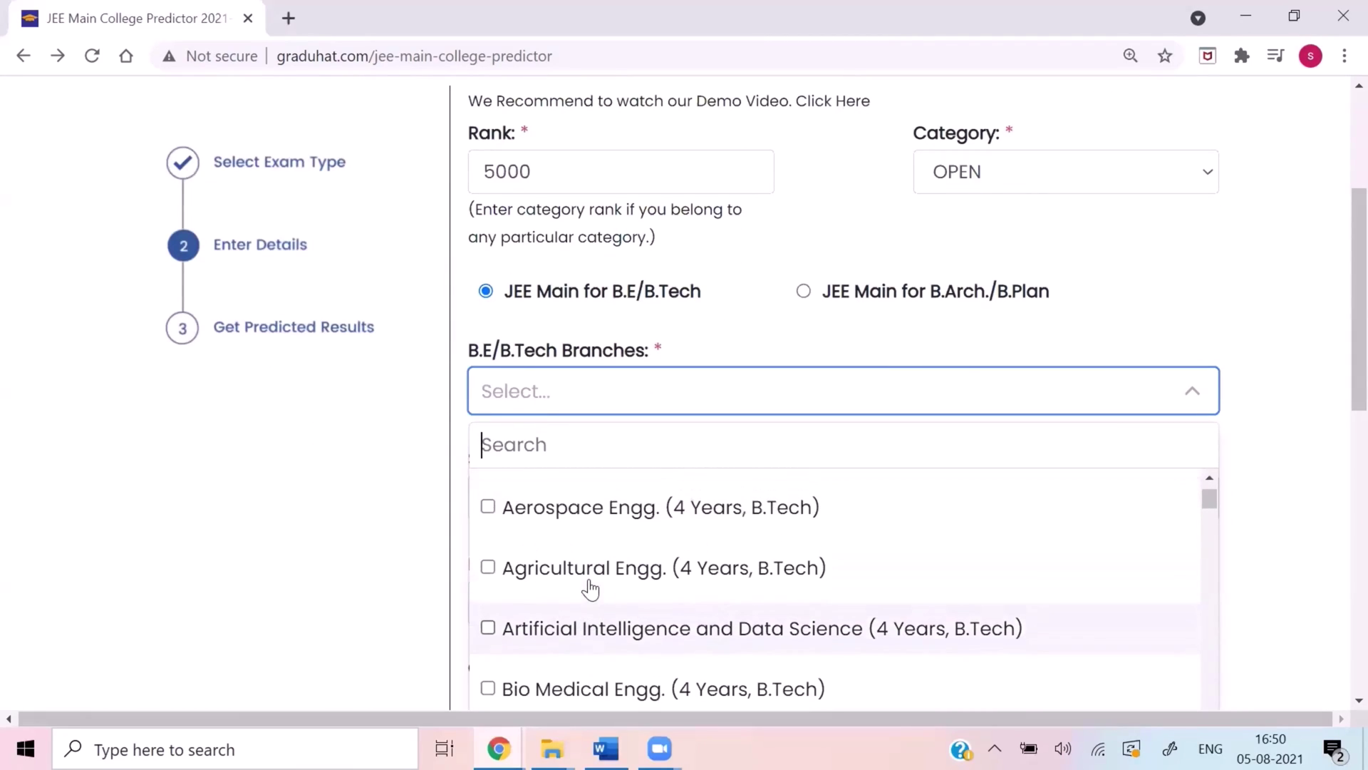
Step: Pick Aerospace, Agricultural and AI & Data Science branches, clear them, and search branches for 'computer'
left_click(537, 522)
left_click(535, 578)
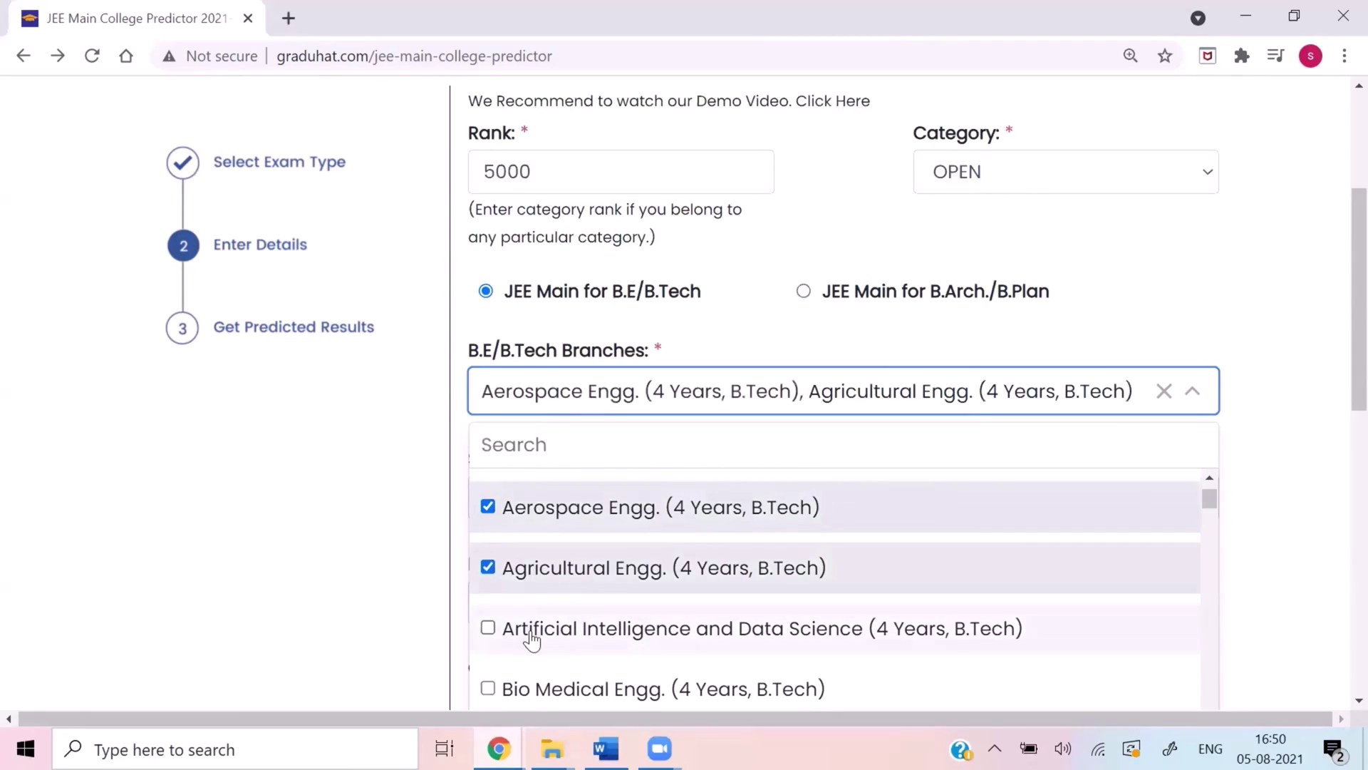
left_click(528, 639)
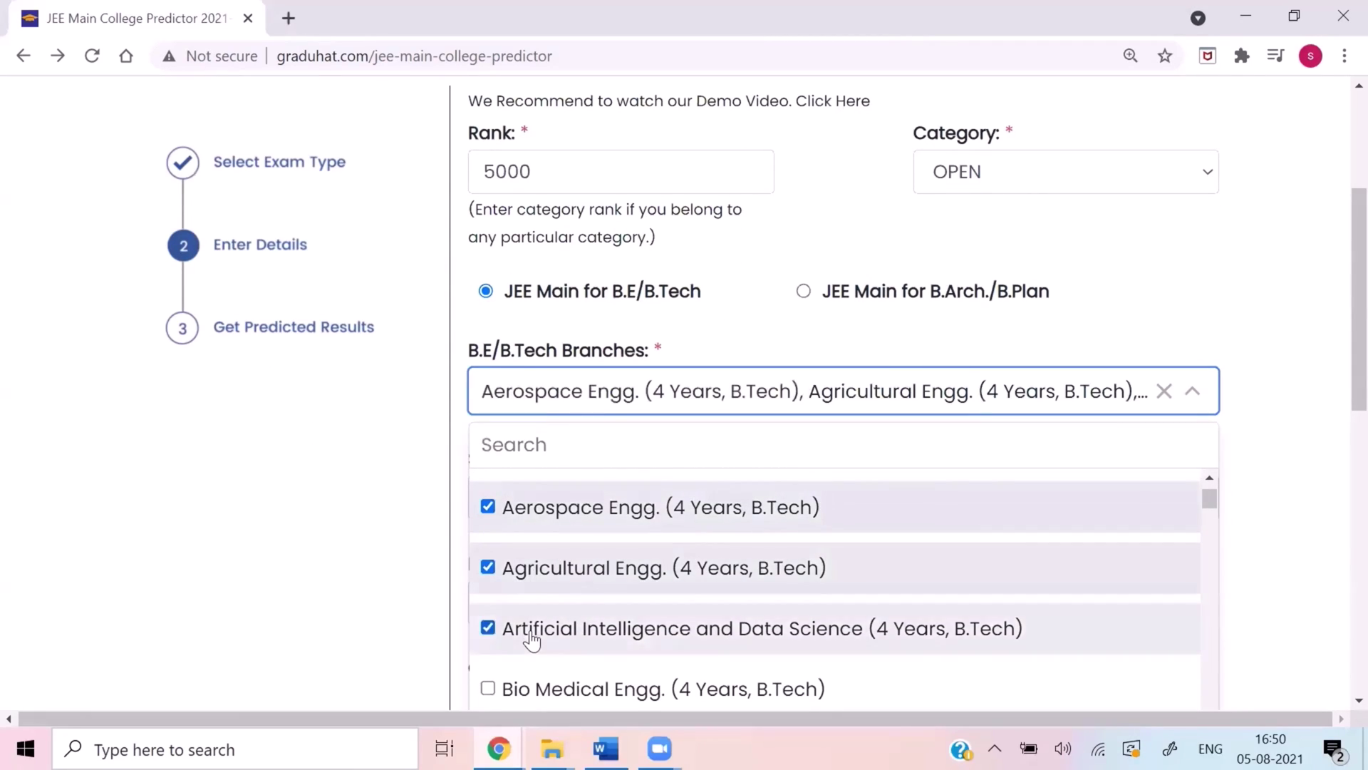
left_click(1163, 389)
left_click(1017, 409)
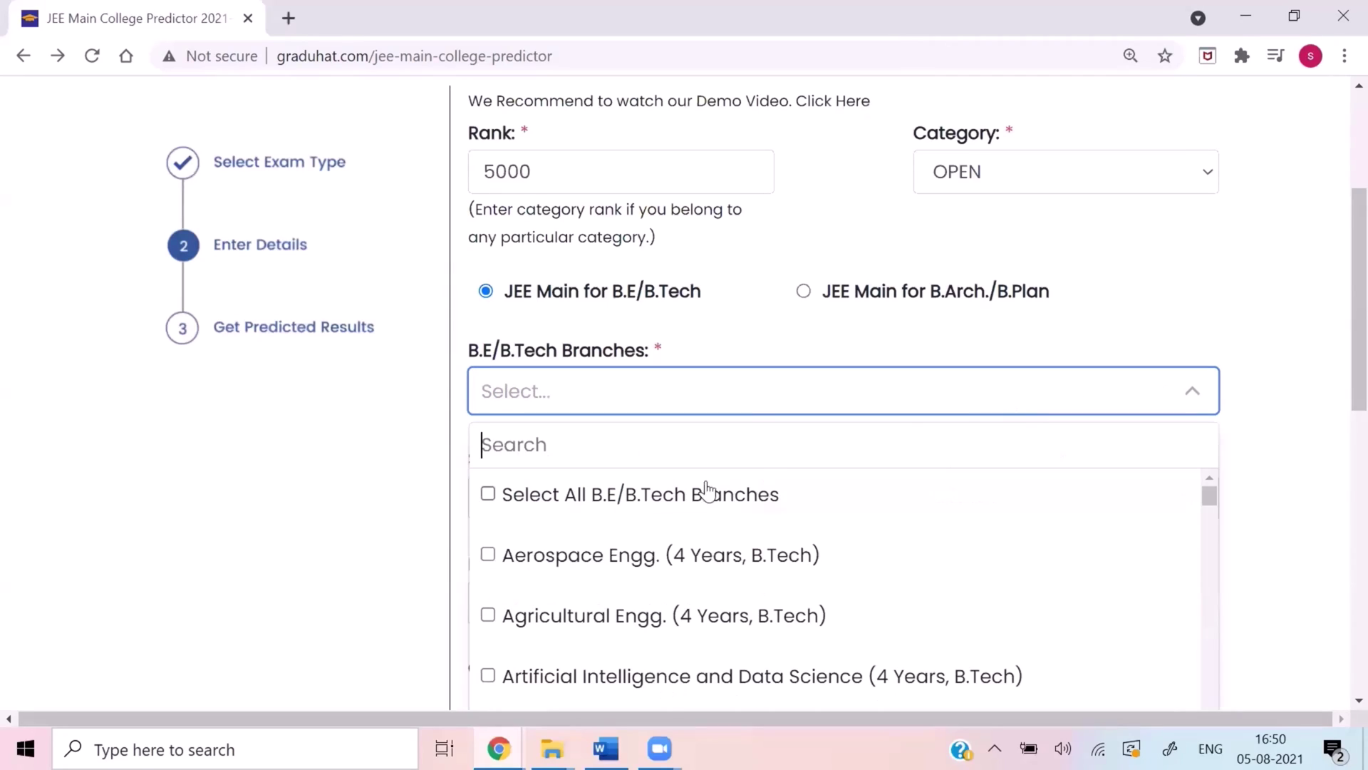
type("computer")
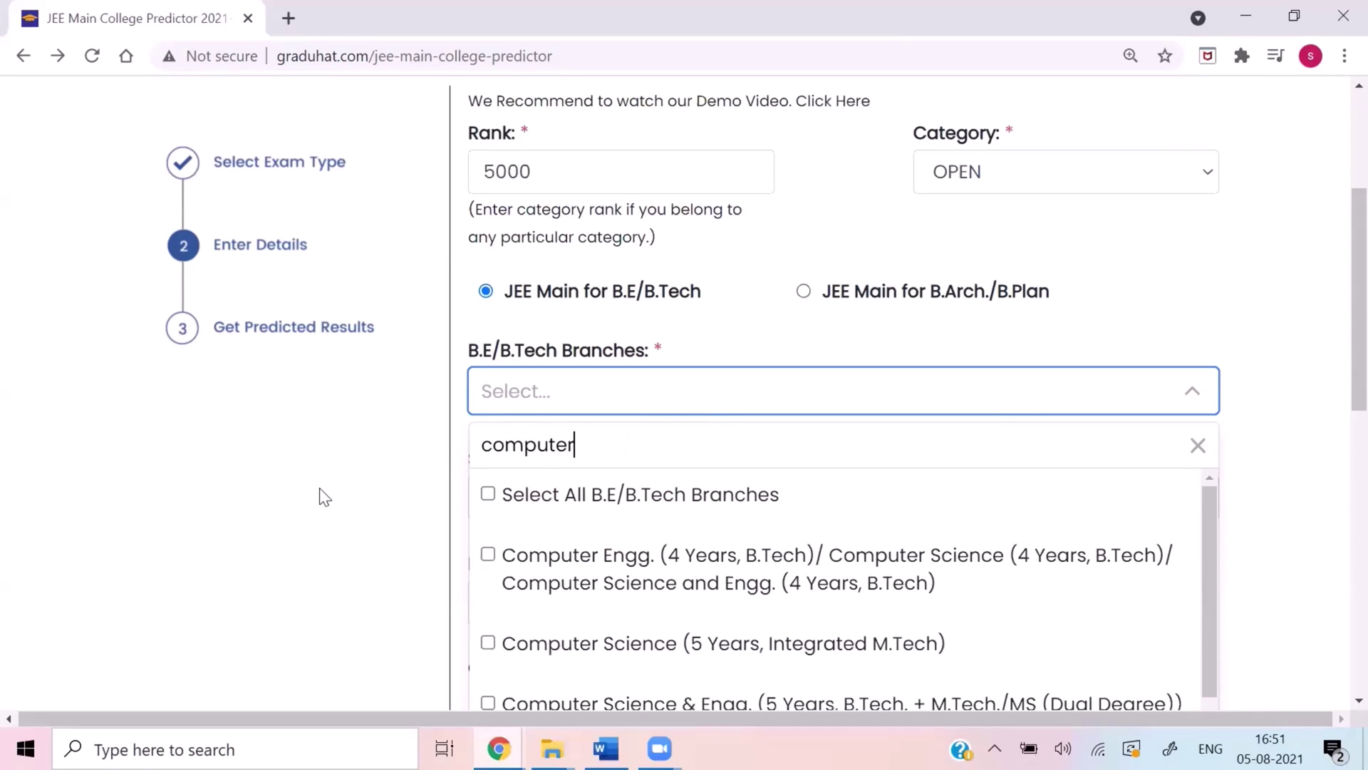
Step: Select the 4-year Computer Engg./Computer Science and Computer Science and AI branches
scroll(322, 495, "down", 2)
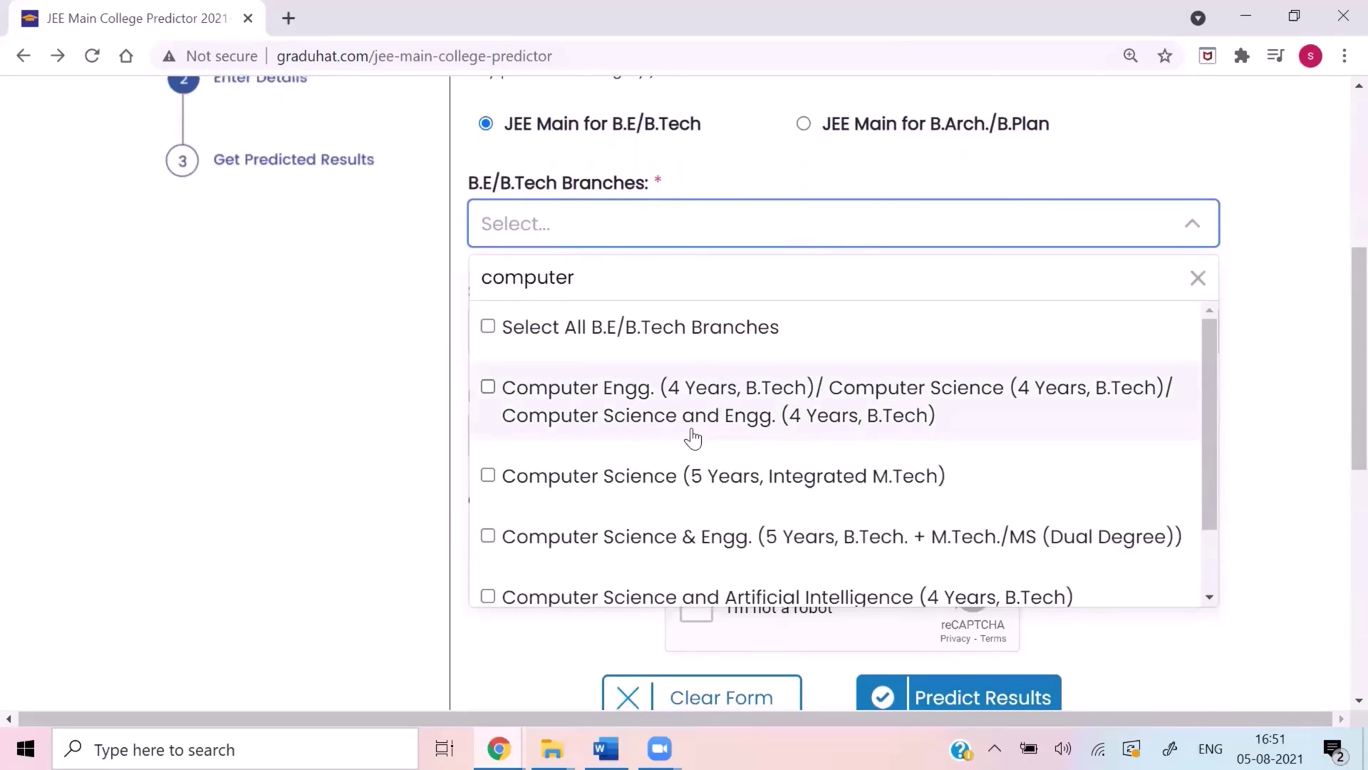
scroll(620, 464, "down", 1)
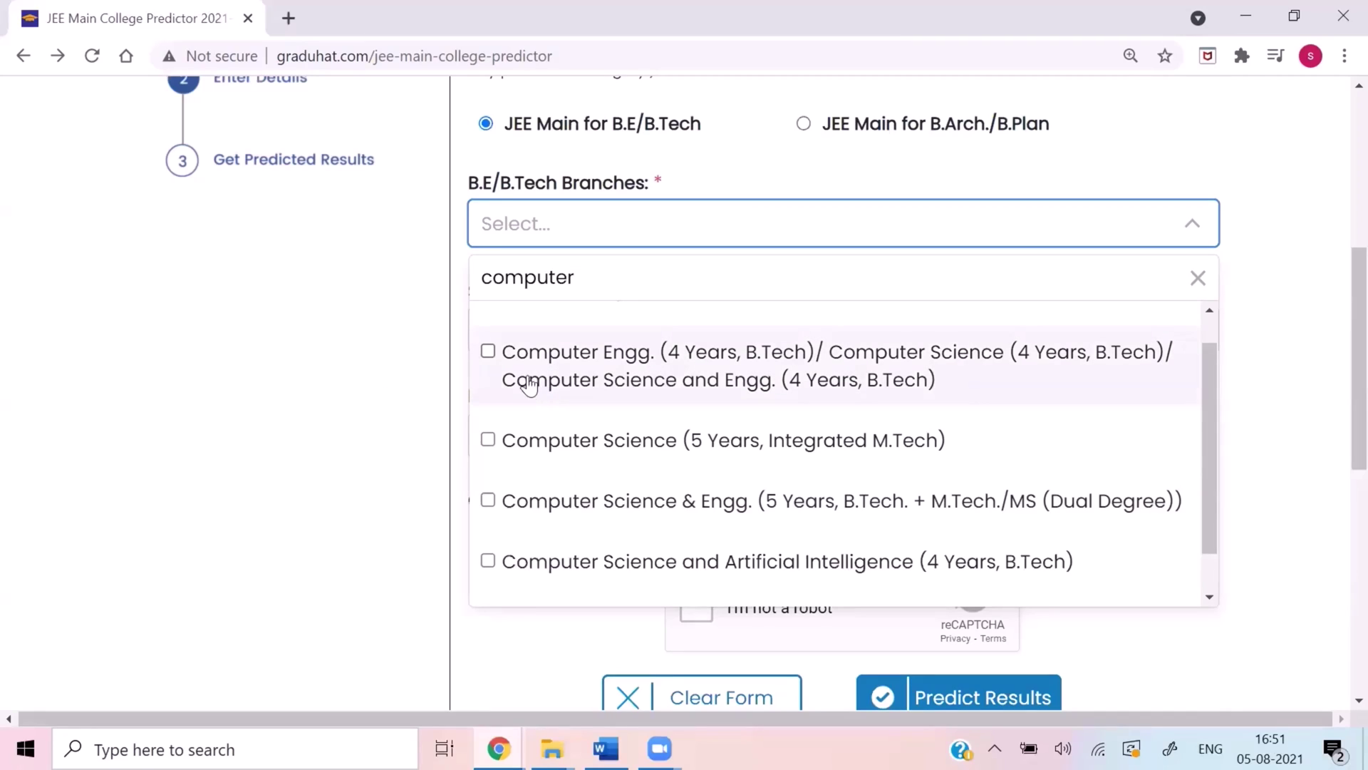
left_click(487, 352)
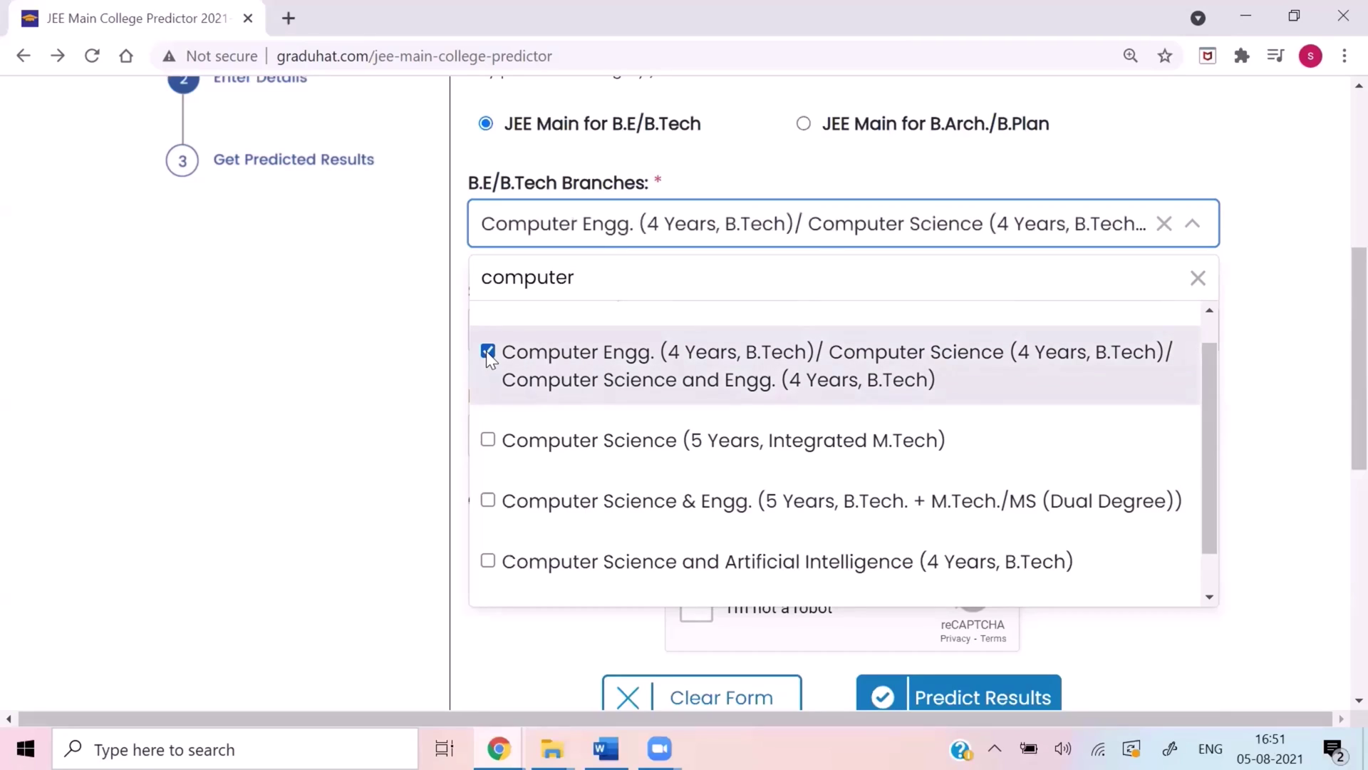
scroll(598, 426, "down", 1)
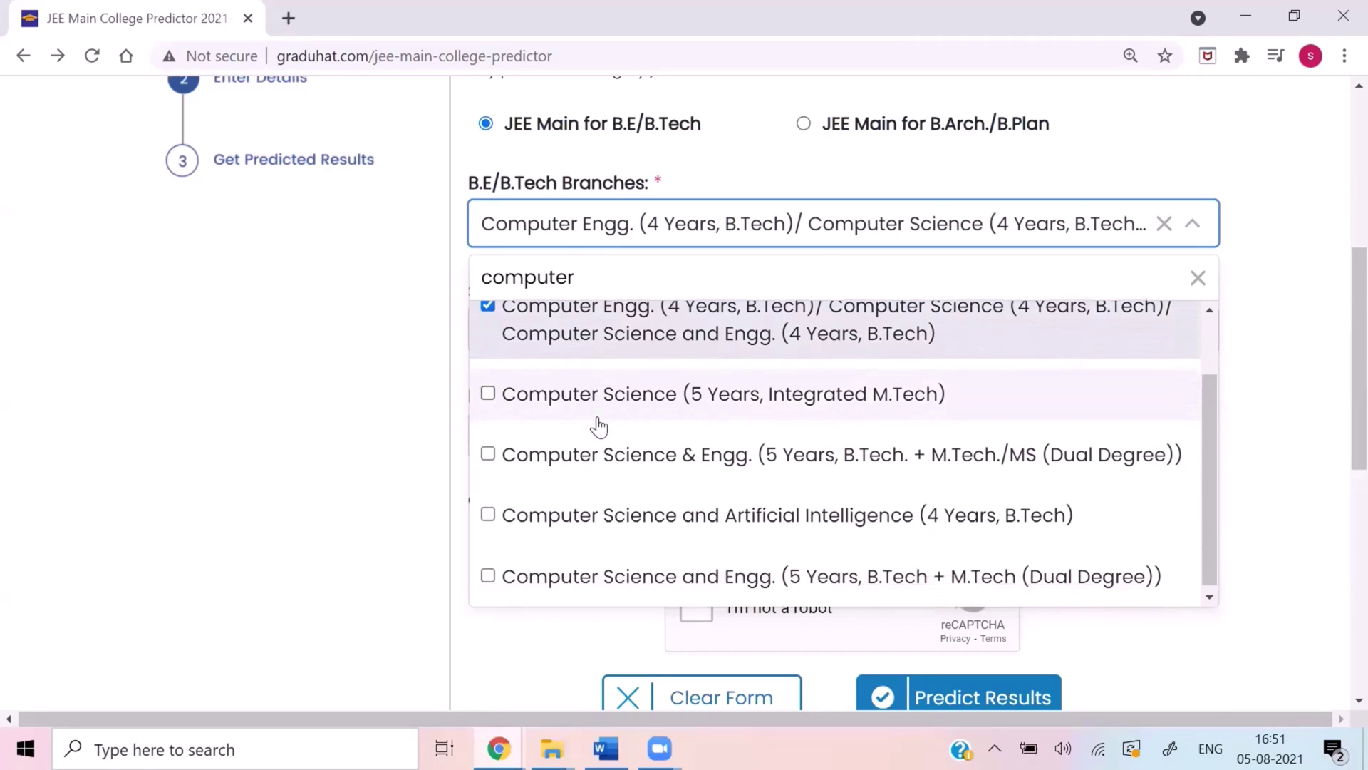
left_click(557, 522)
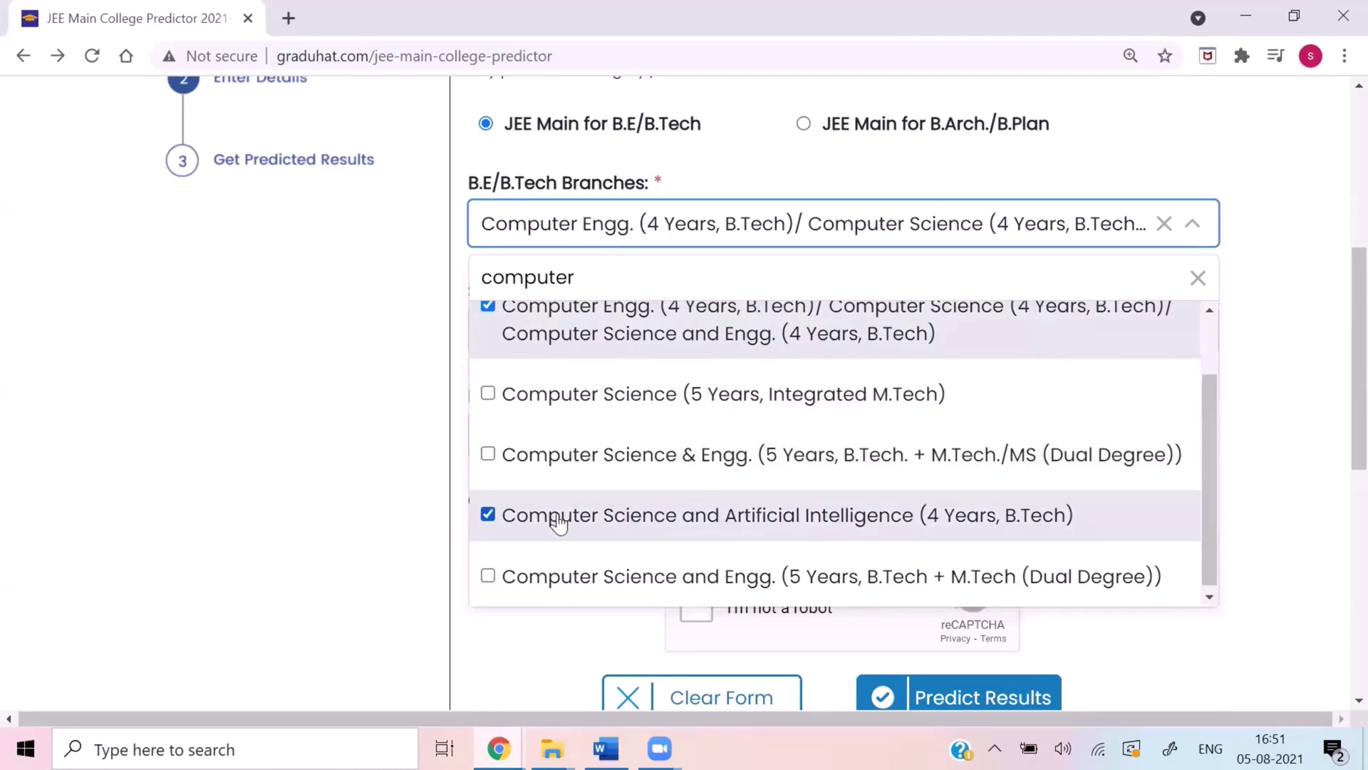
scroll(919, 452, "up", 2)
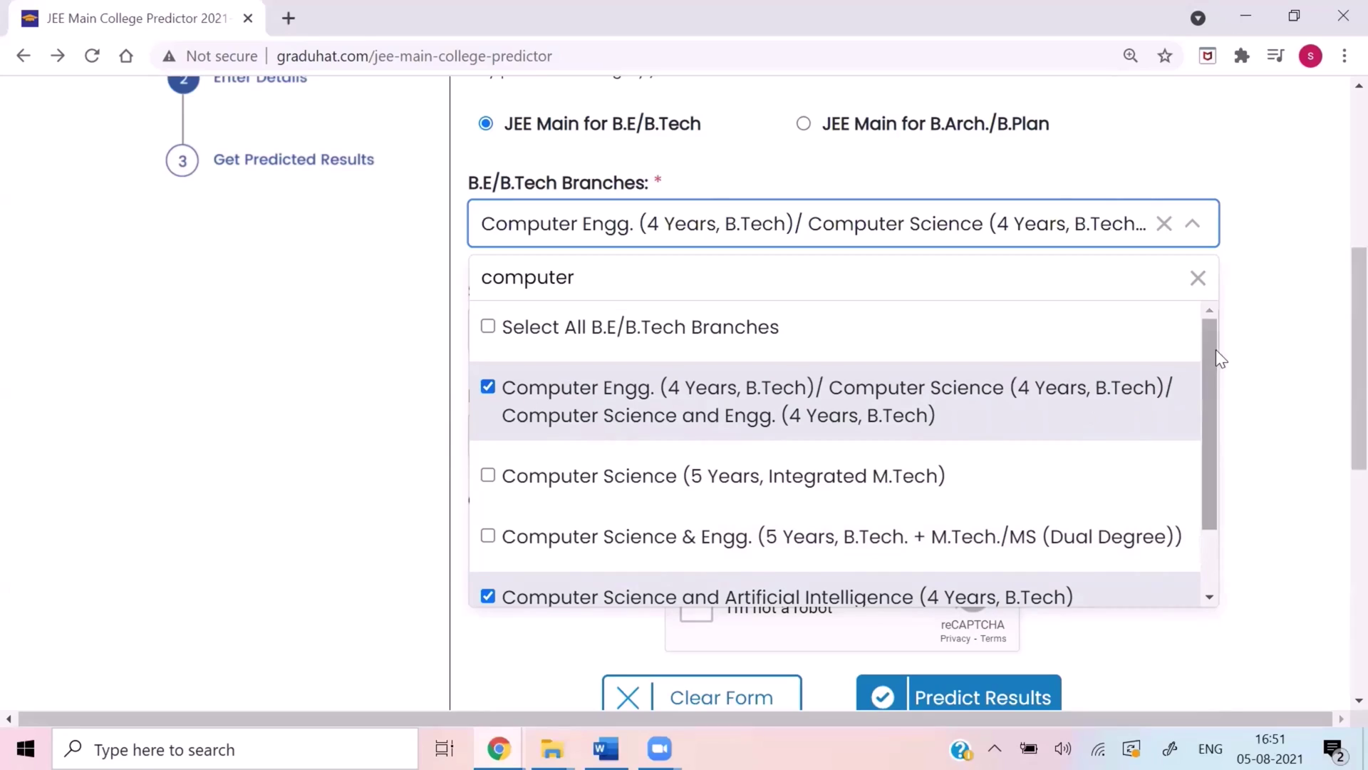
Step: Clear the branch search, tick Select All B.E/B.Tech Branches, and close the list
left_click(1198, 278)
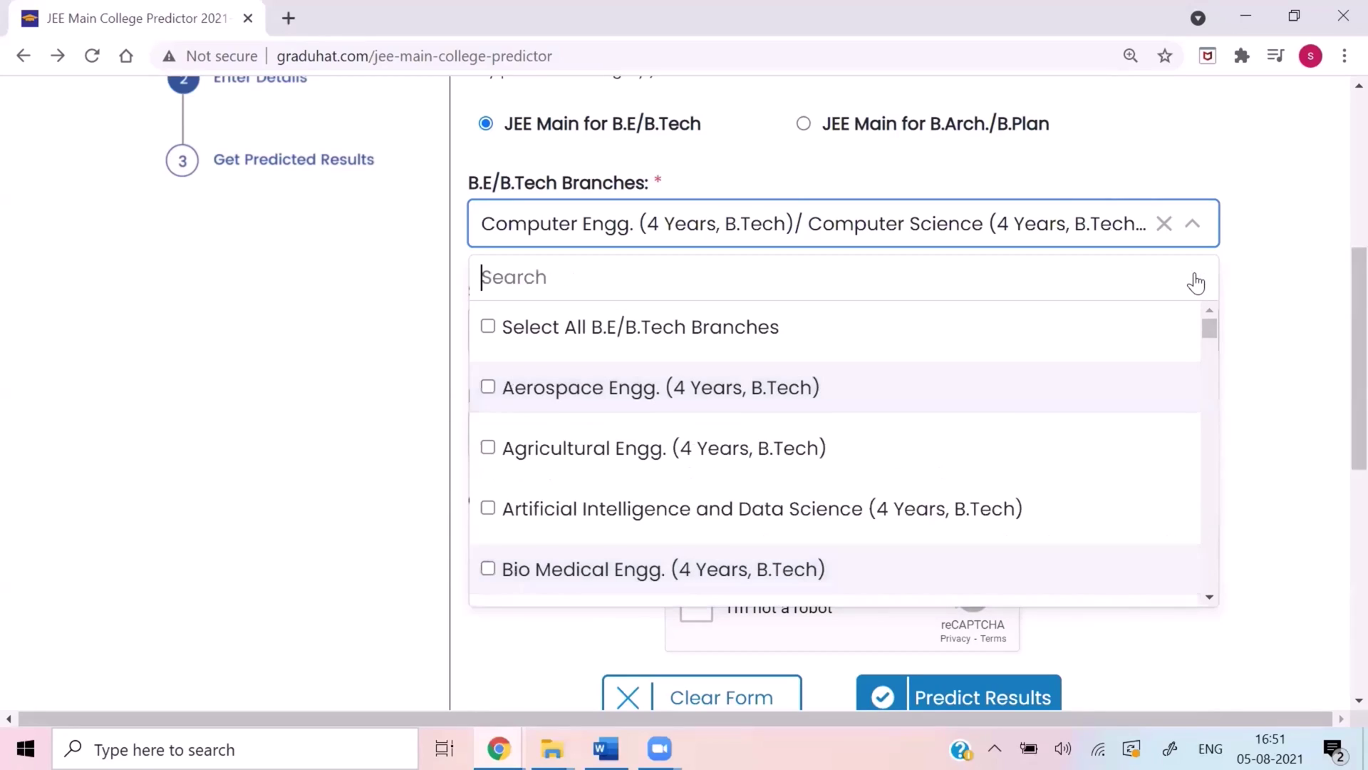
left_click(783, 328)
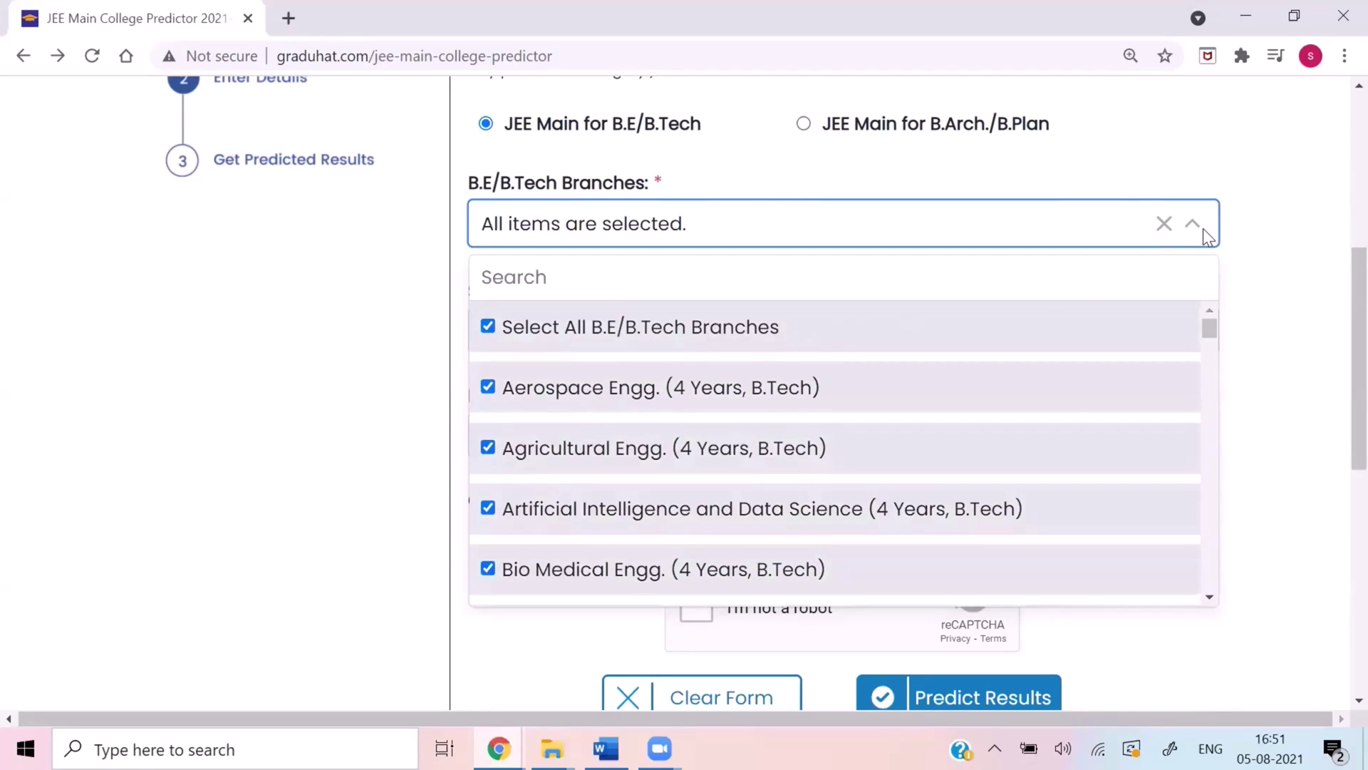
left_click(1201, 228)
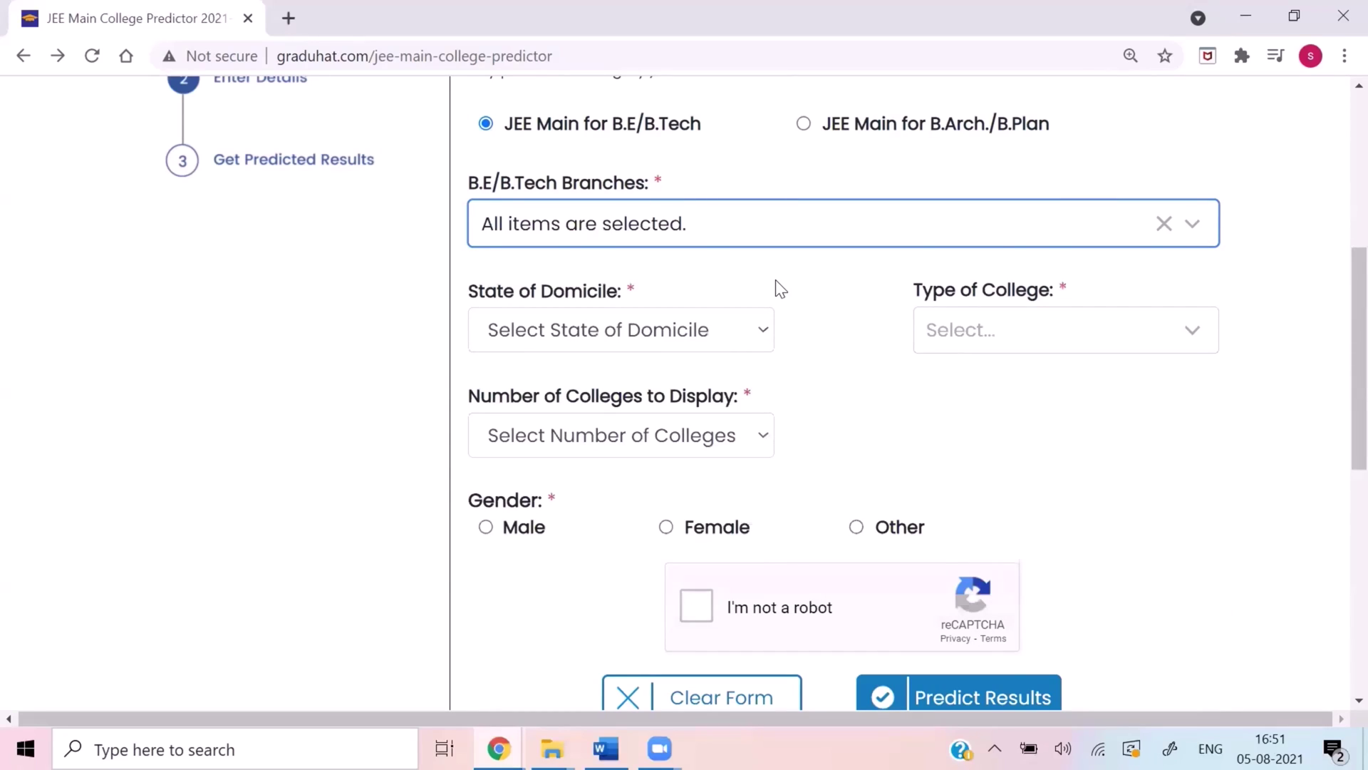
scroll(775, 280, "down", 1)
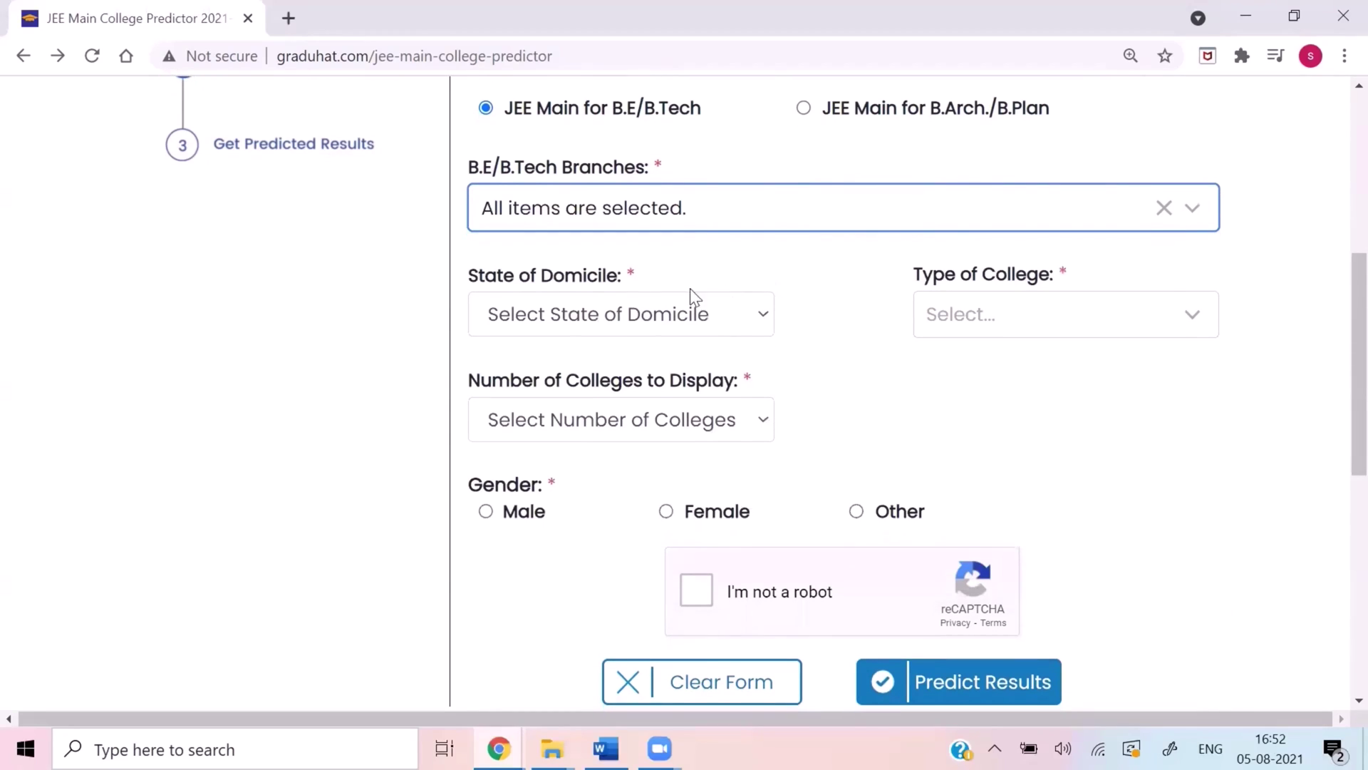
Step: Choose Maharashtra from the State of Domicile list
left_click(533, 317)
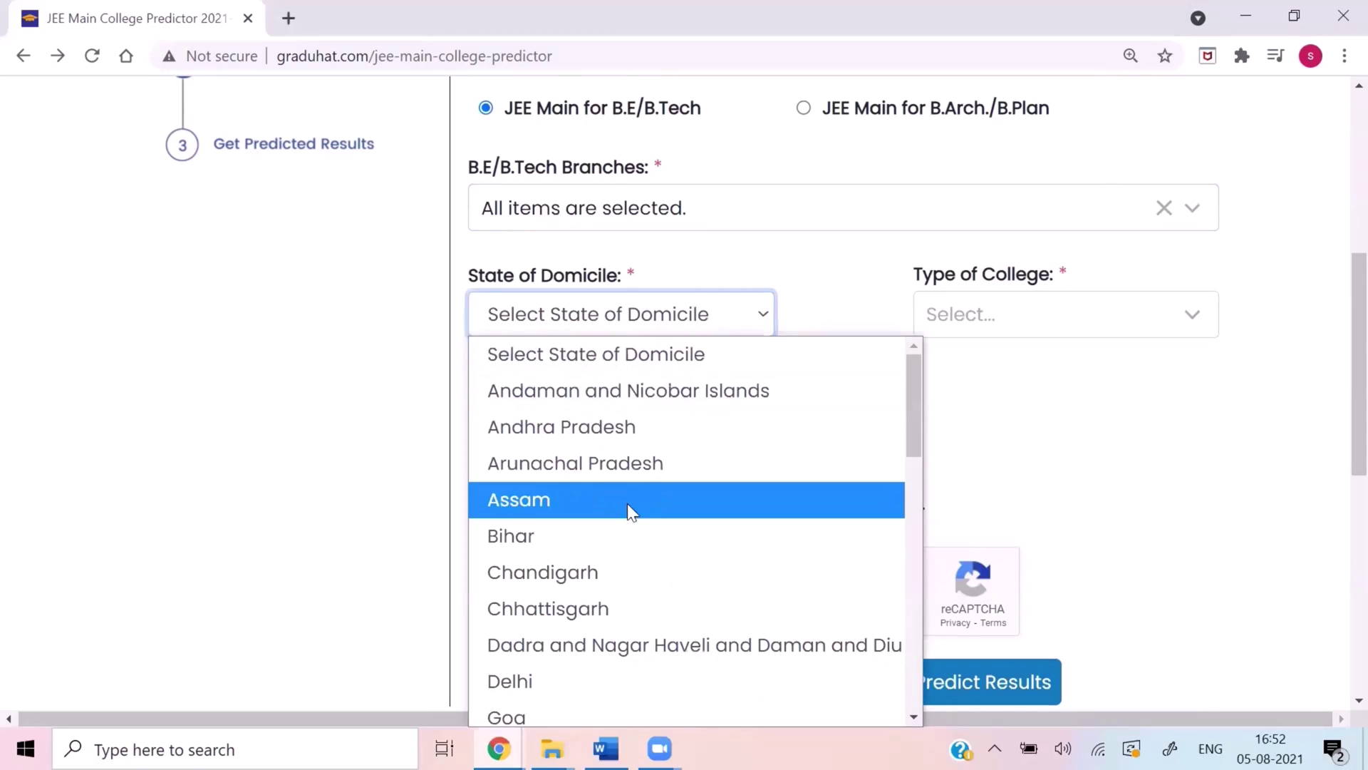
scroll(630, 511, "down", 6)
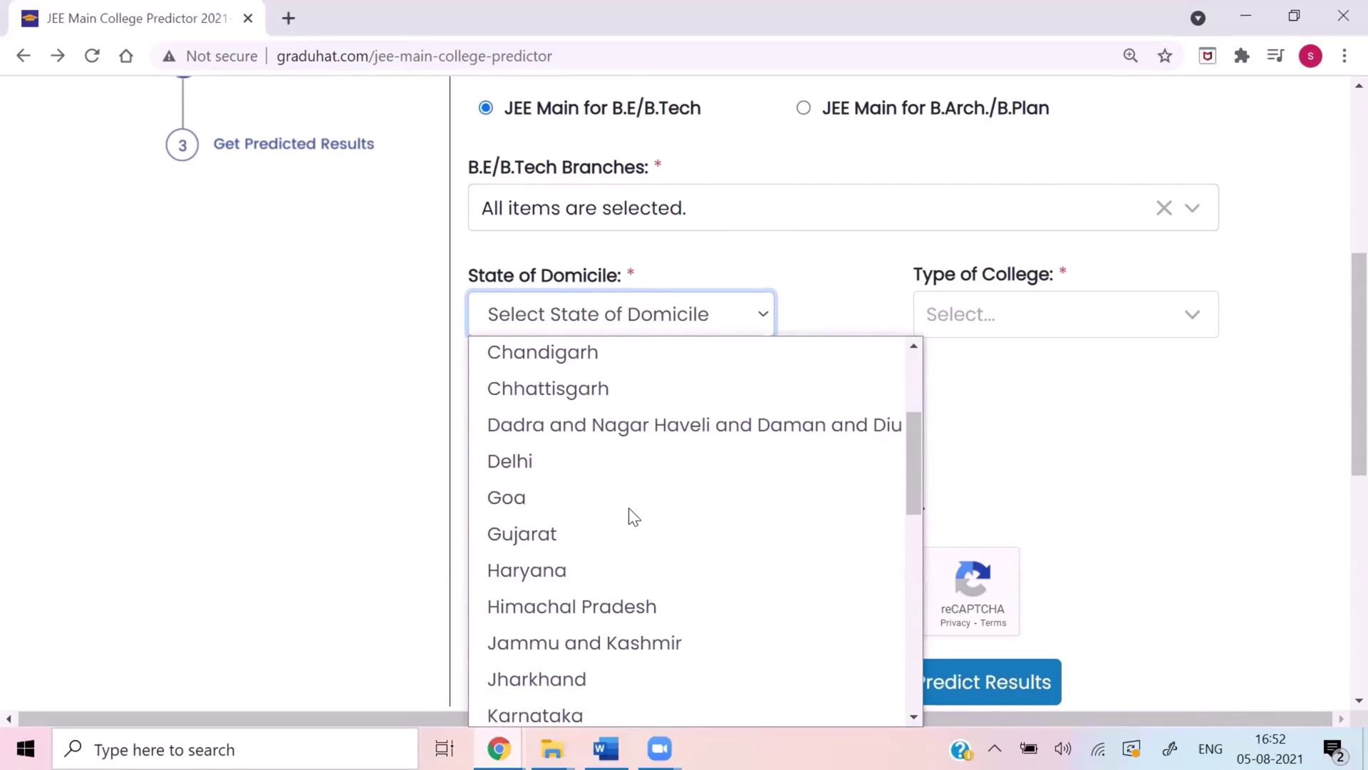
scroll(628, 507, "down", 1)
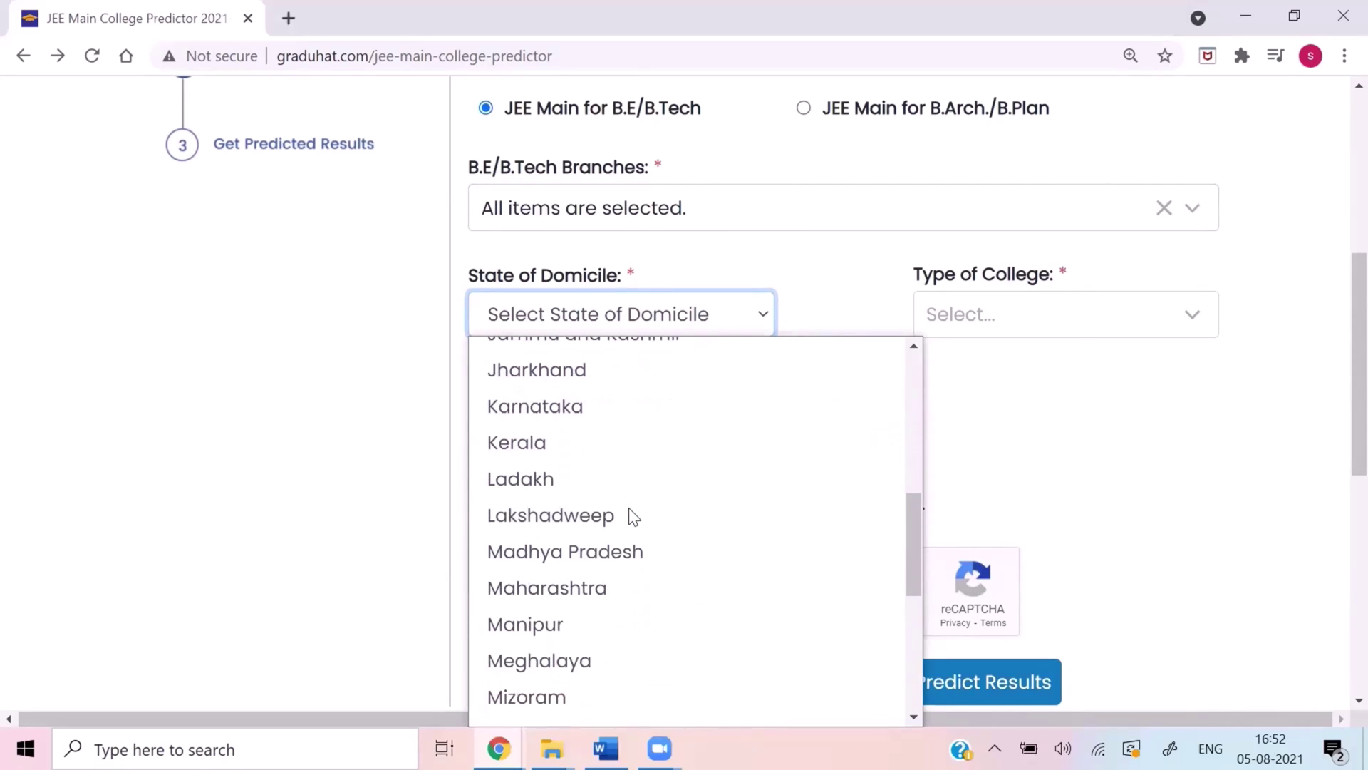
left_click(620, 587)
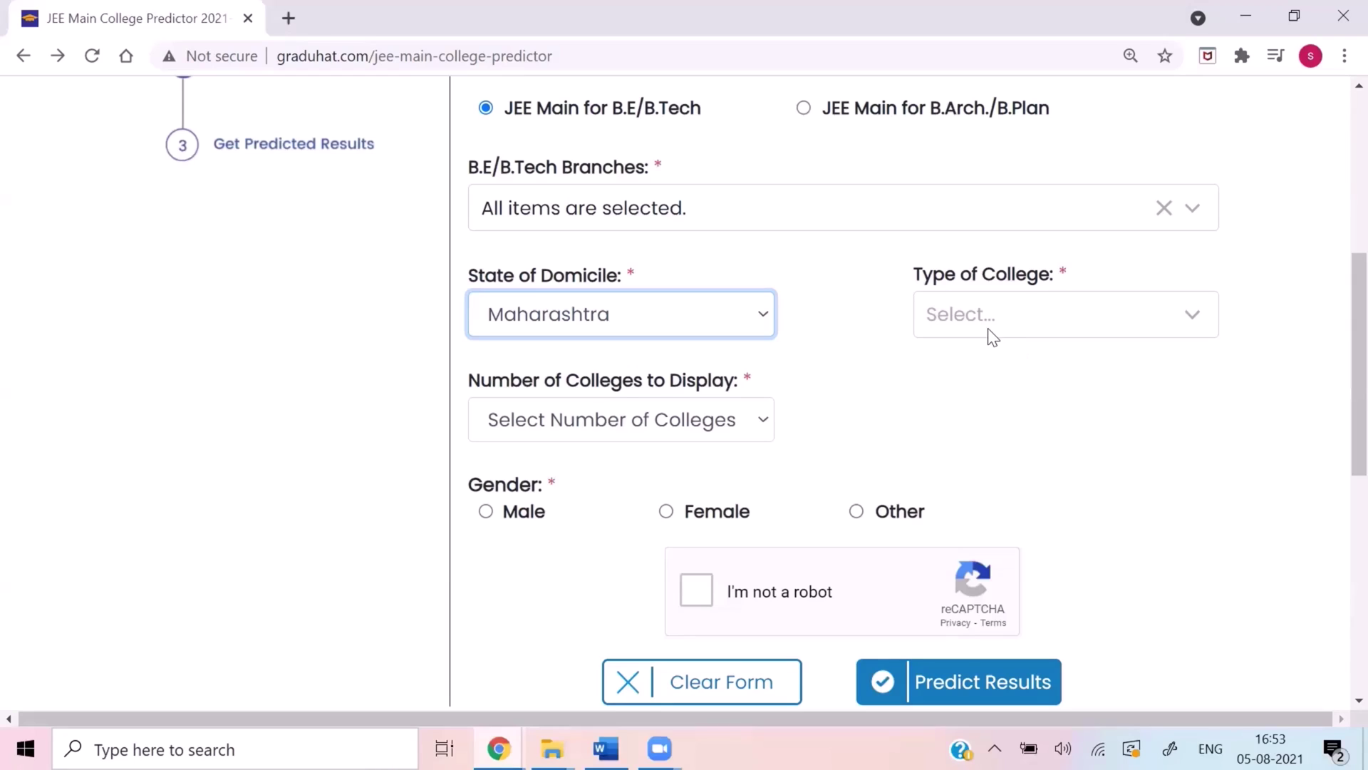
left_click(1020, 312)
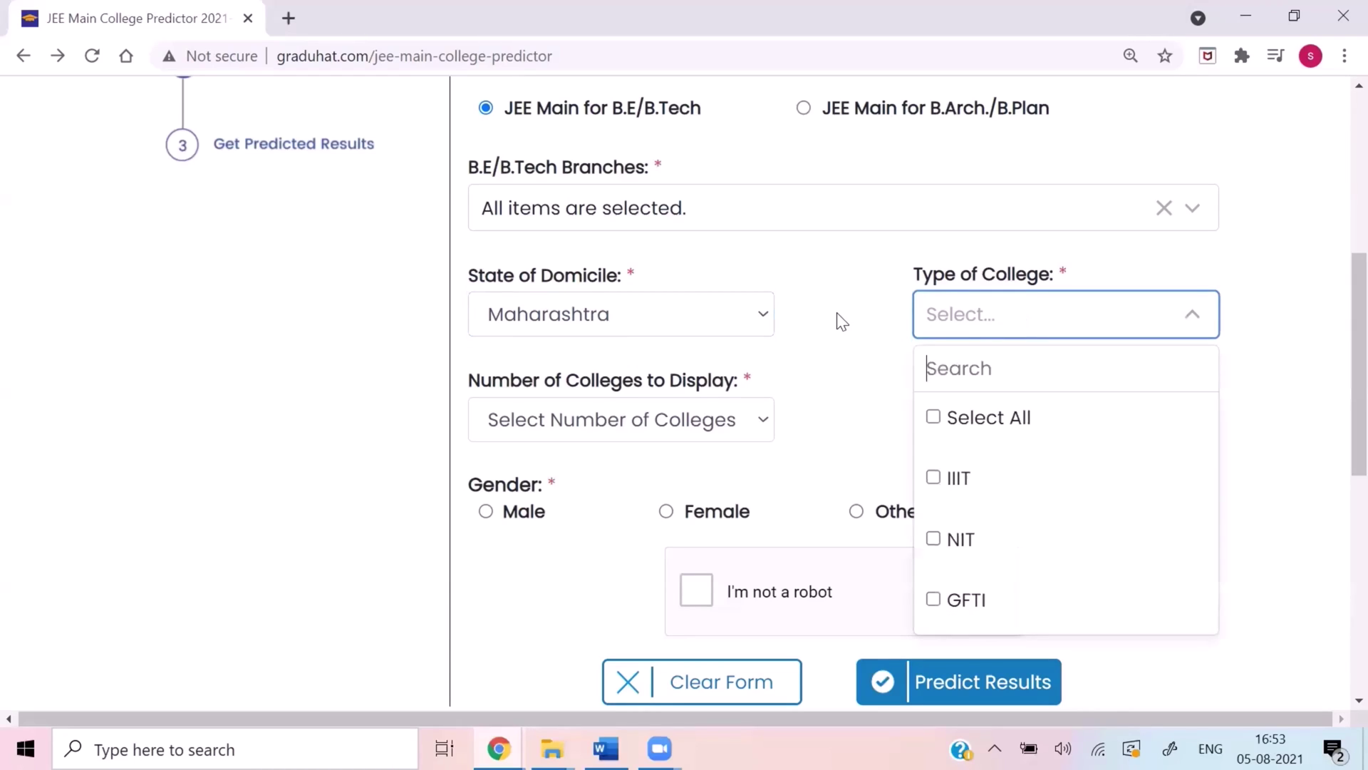
Step: Select all college types (IIIT, NIT, GFTI) and recheck the list to confirm the selection
scroll(835, 312, "down", 1)
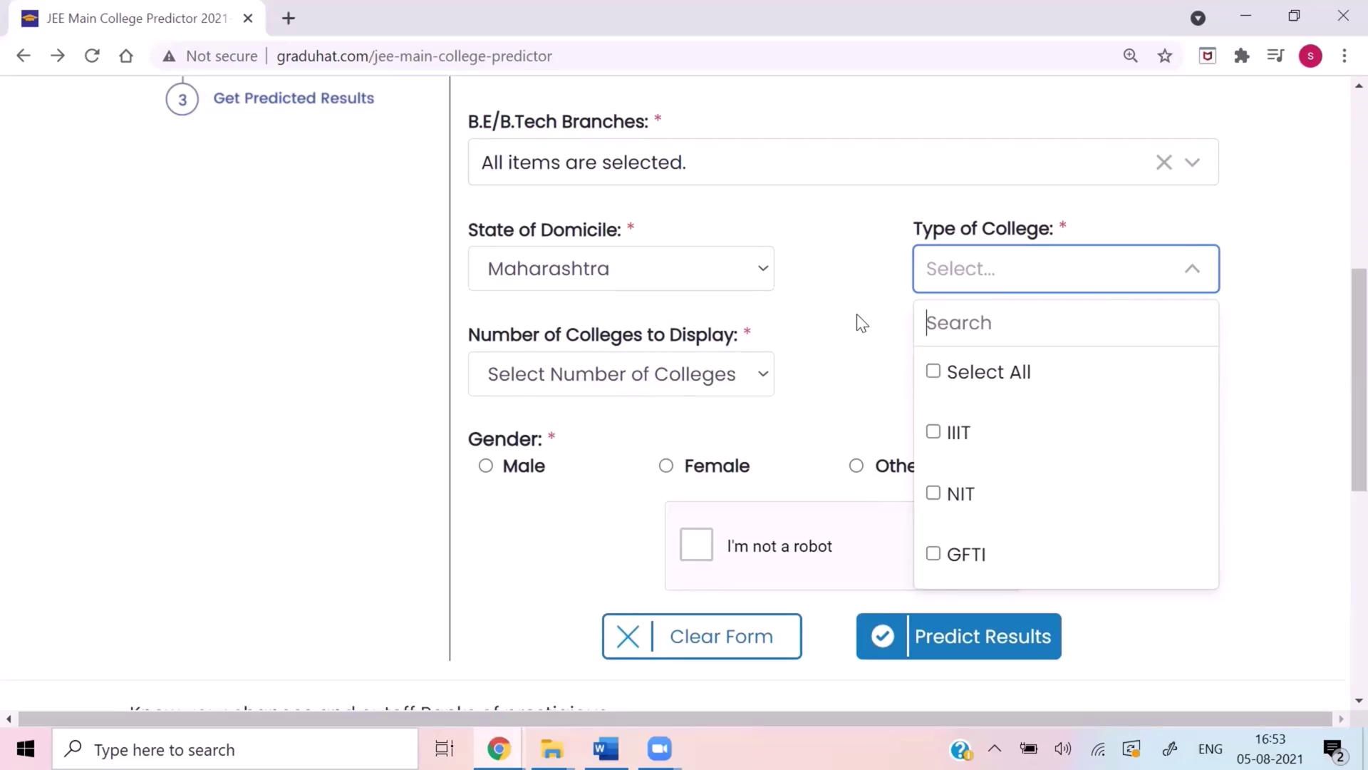
left_click(1066, 372)
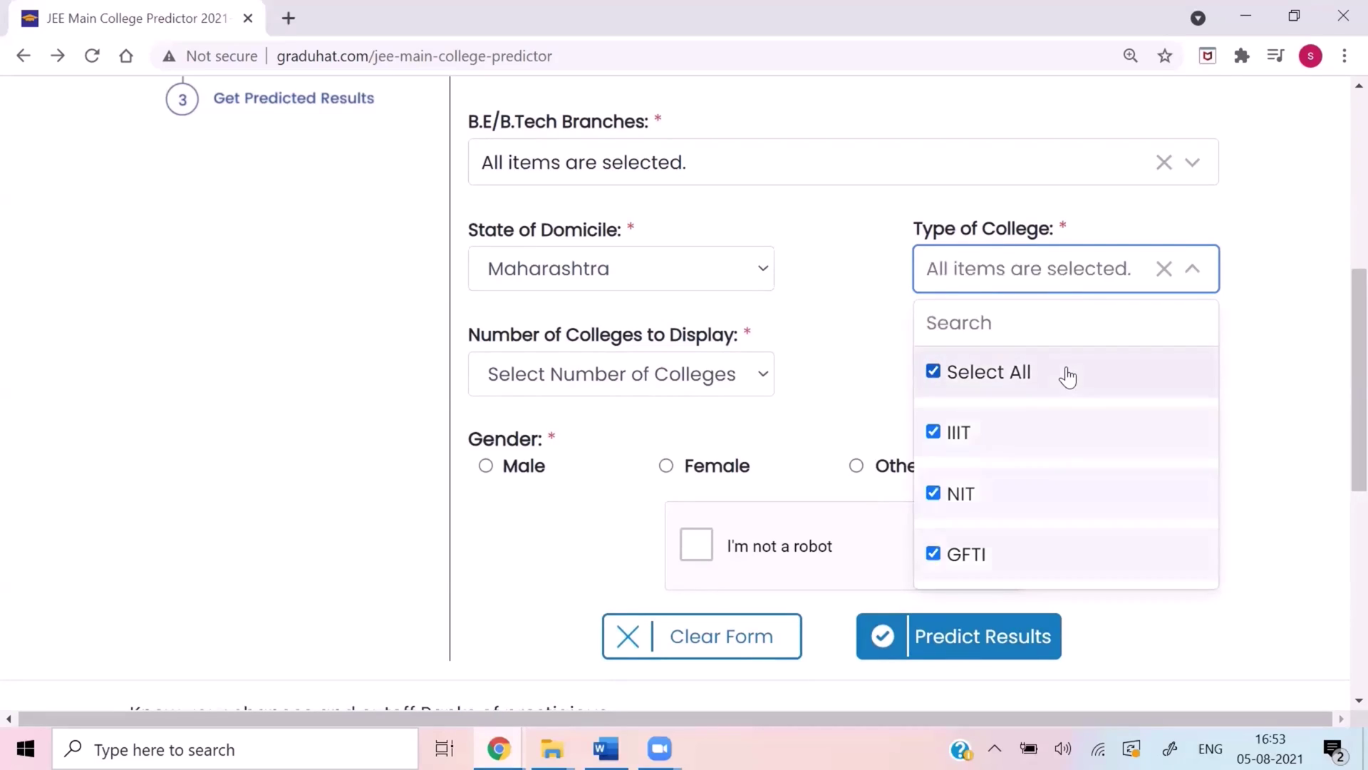
left_click(1193, 271)
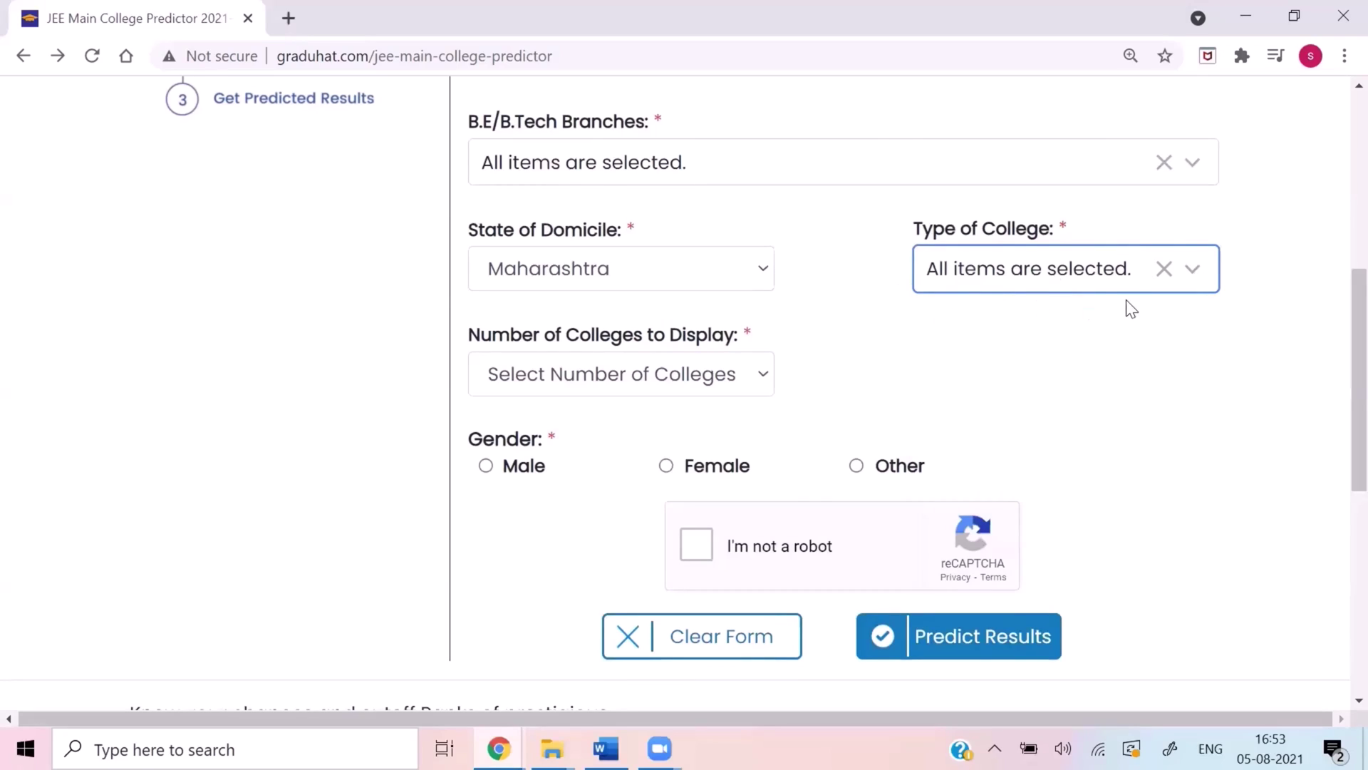
left_click(1192, 269)
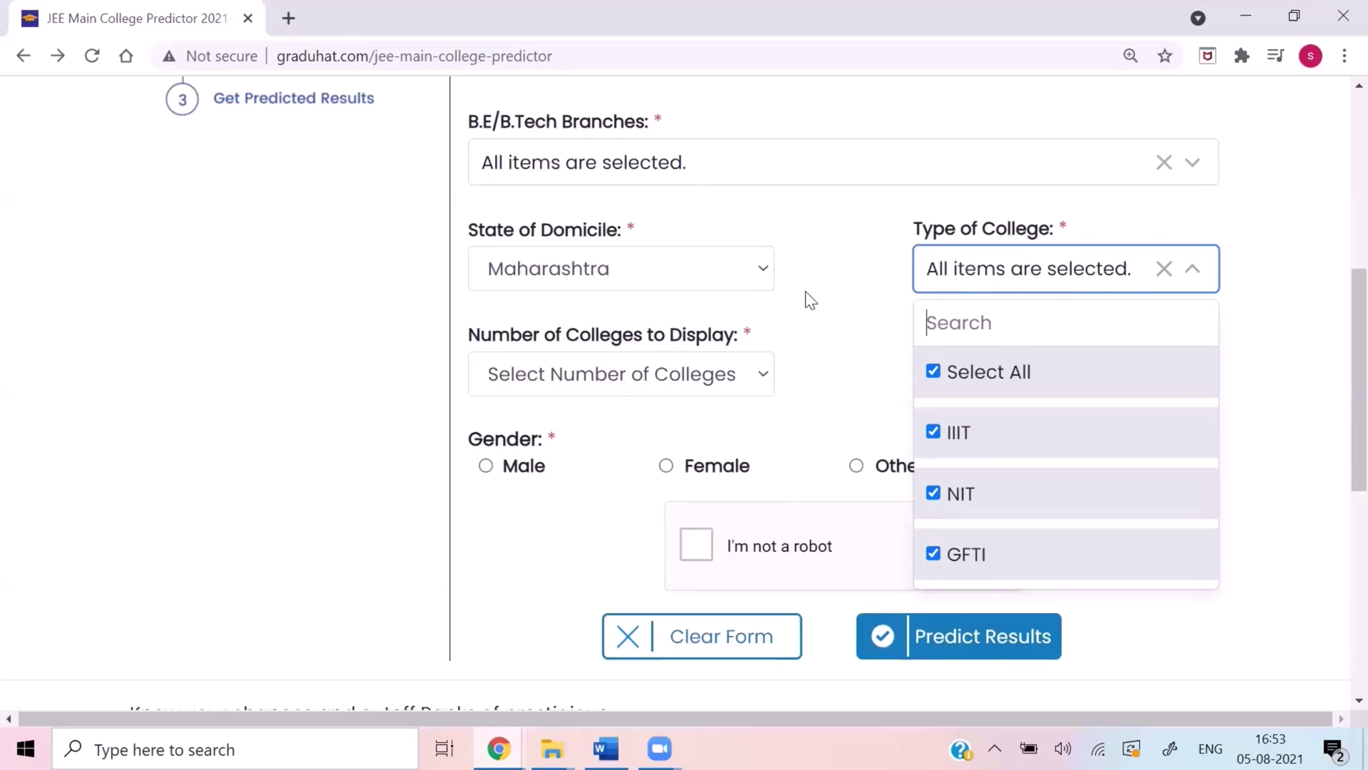
left_click(1197, 274)
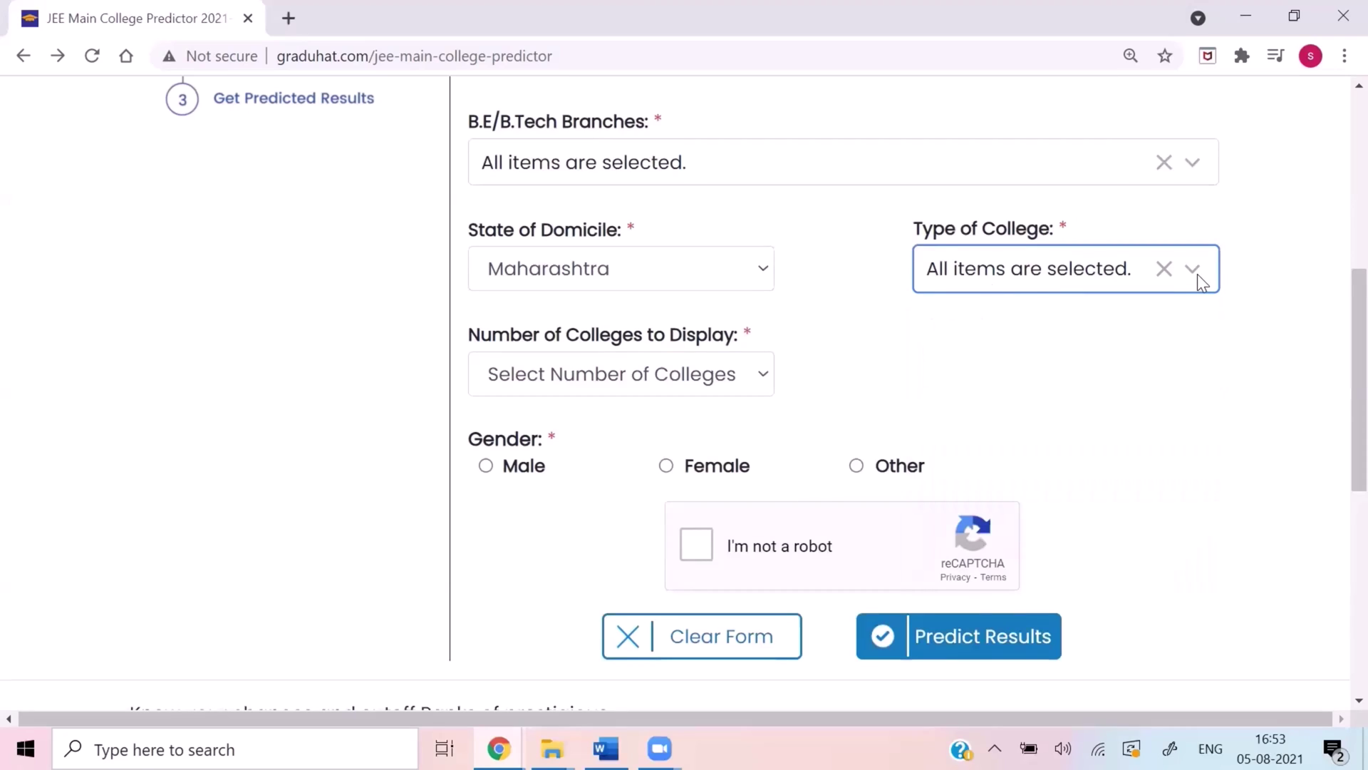
Step: Set Number of Colleges to Display to 50
left_click(603, 377)
left_click(861, 330)
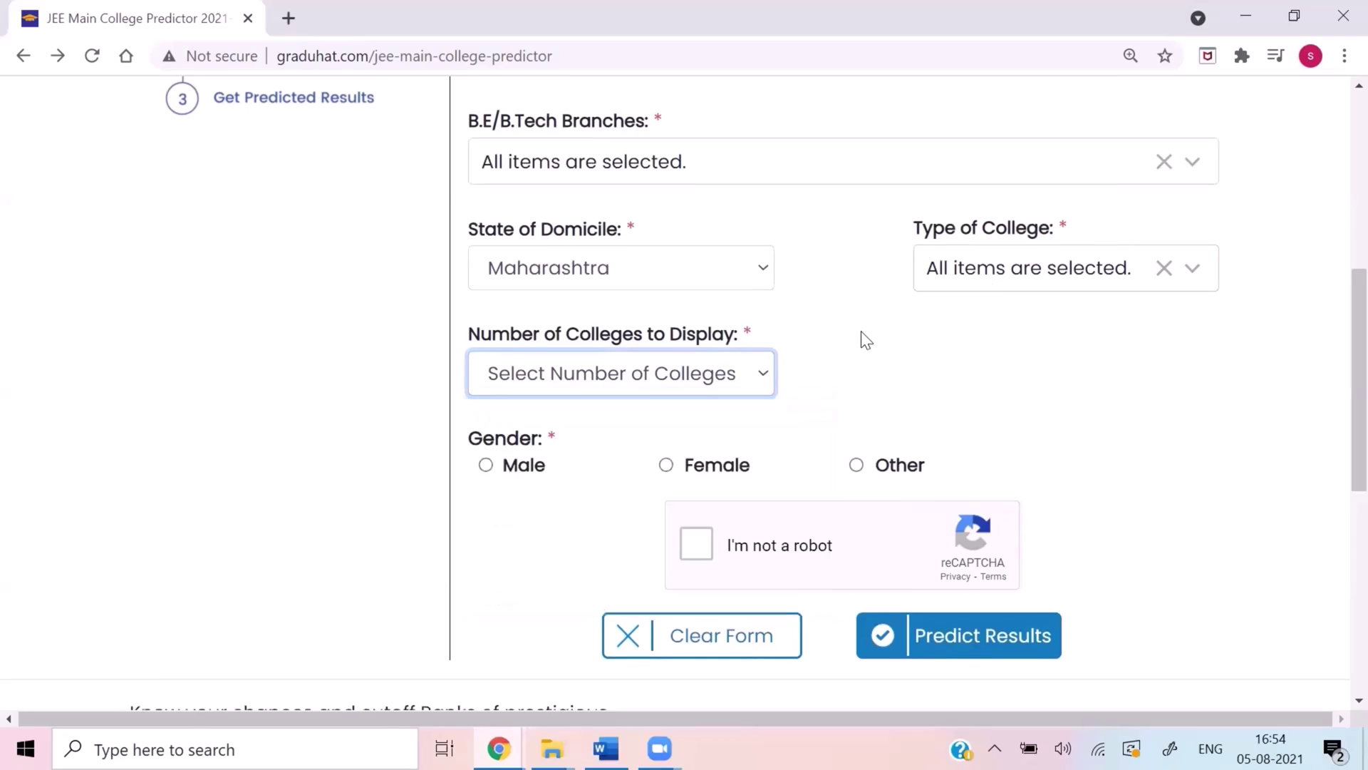
scroll(784, 349, "down", 1)
left_click(673, 372)
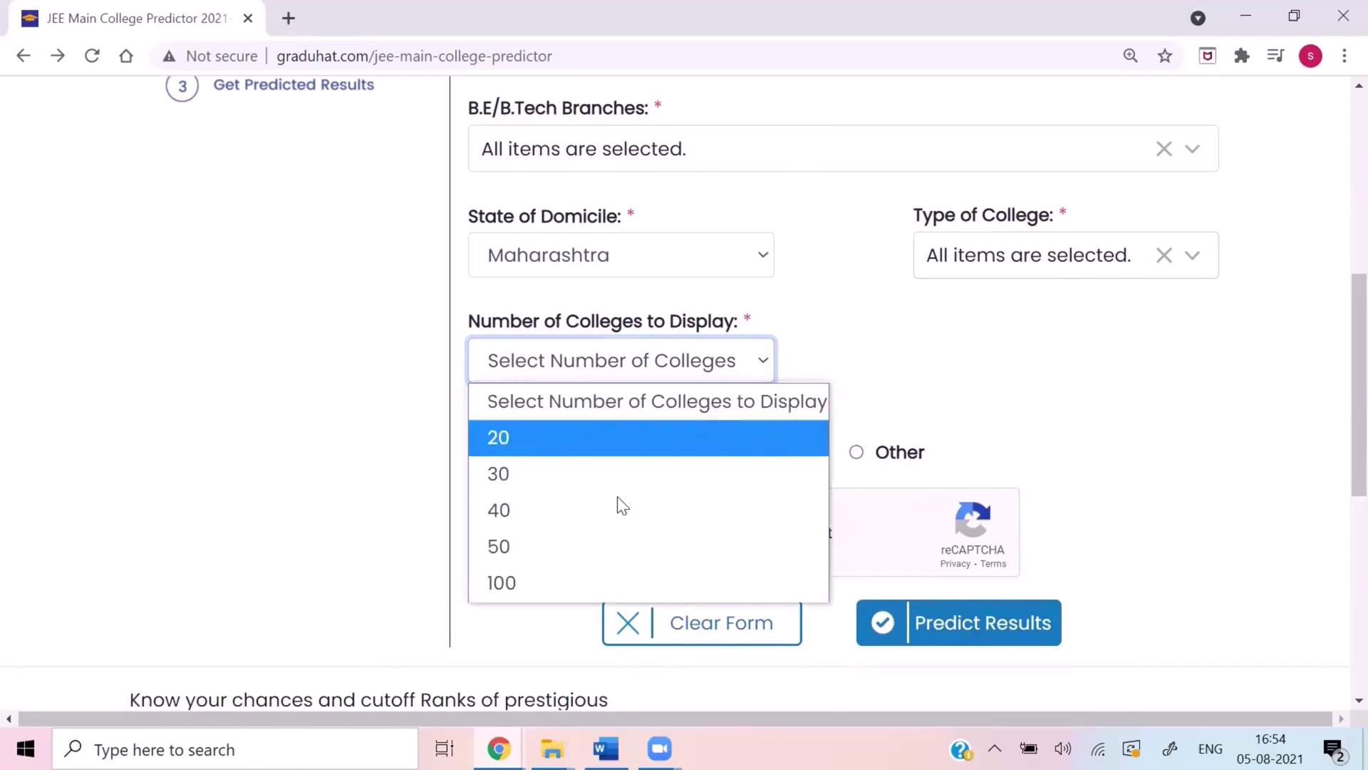
left_click(582, 550)
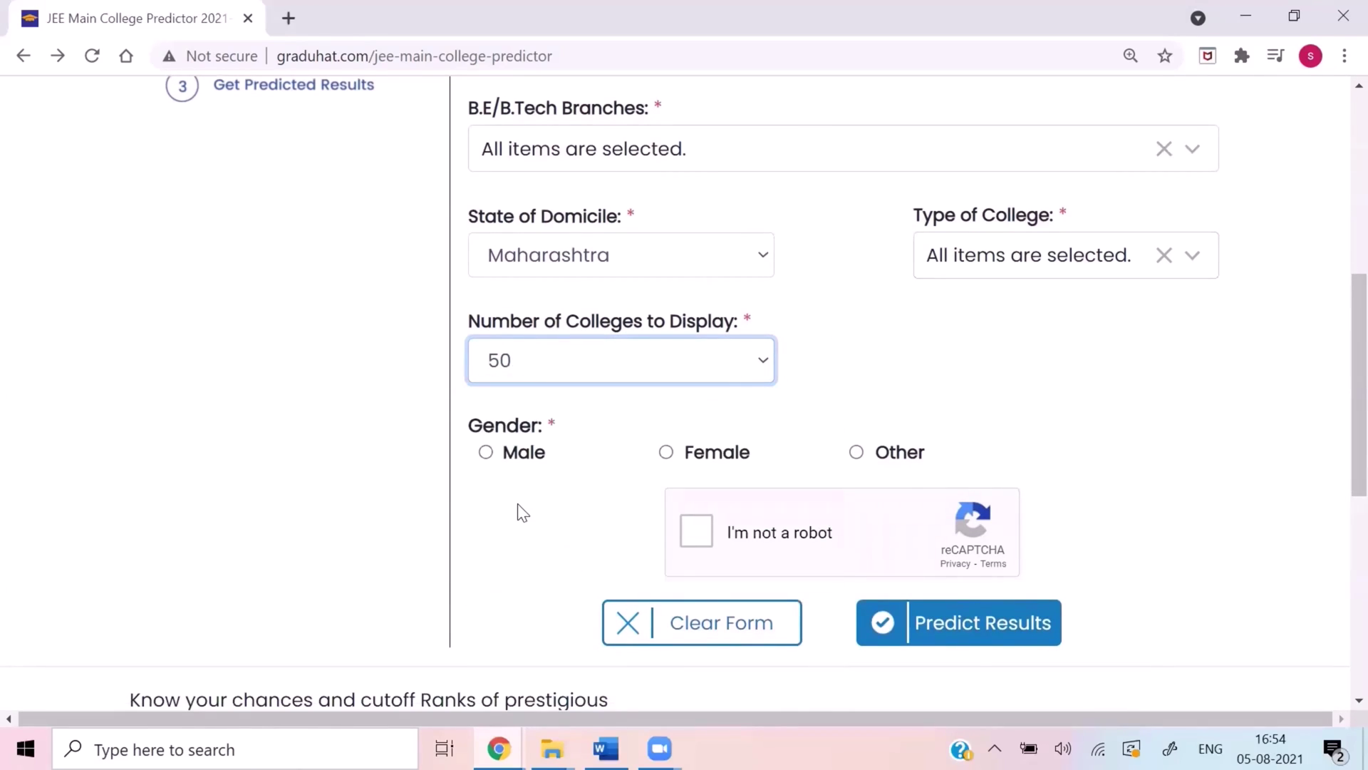
Step: Select Male gender and run Predict Results to get the cutoff table
scroll(519, 511, "down", 1)
left_click(487, 411)
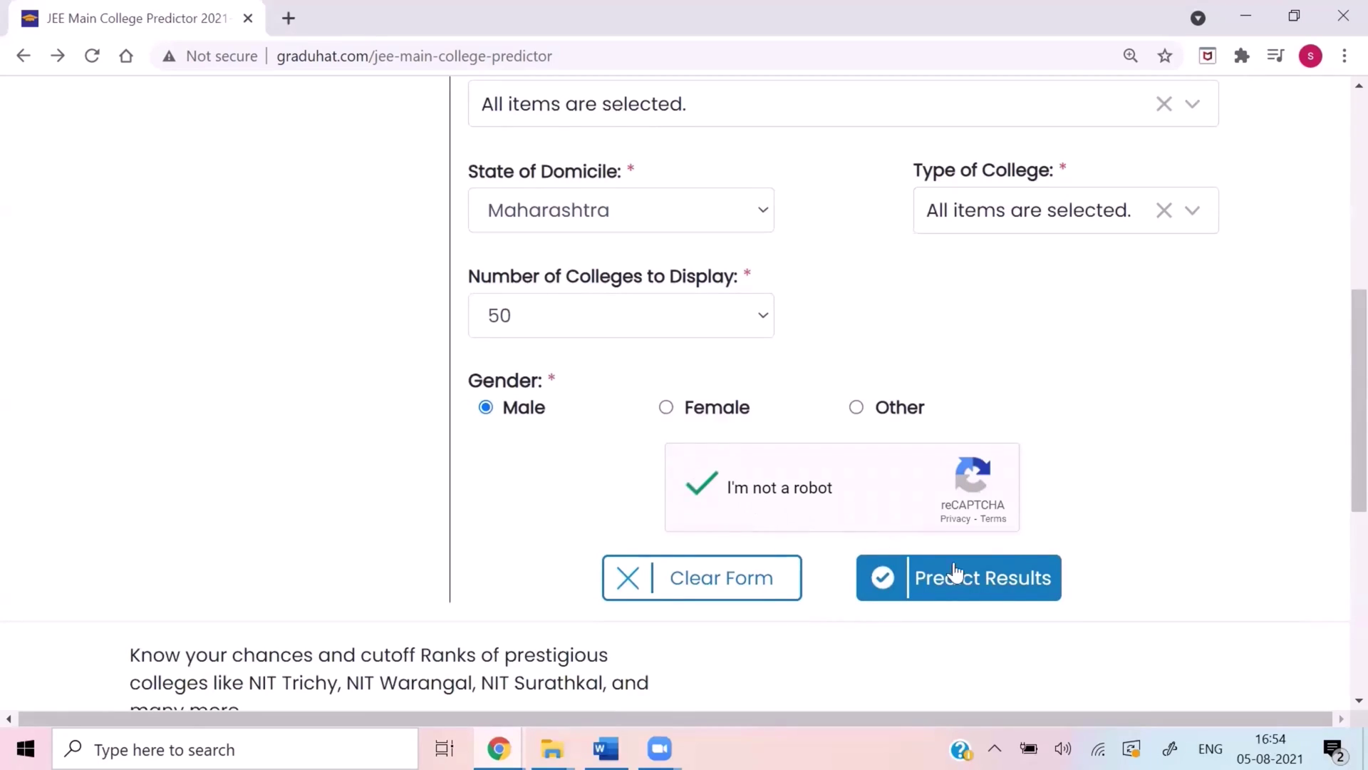
left_click(1001, 591)
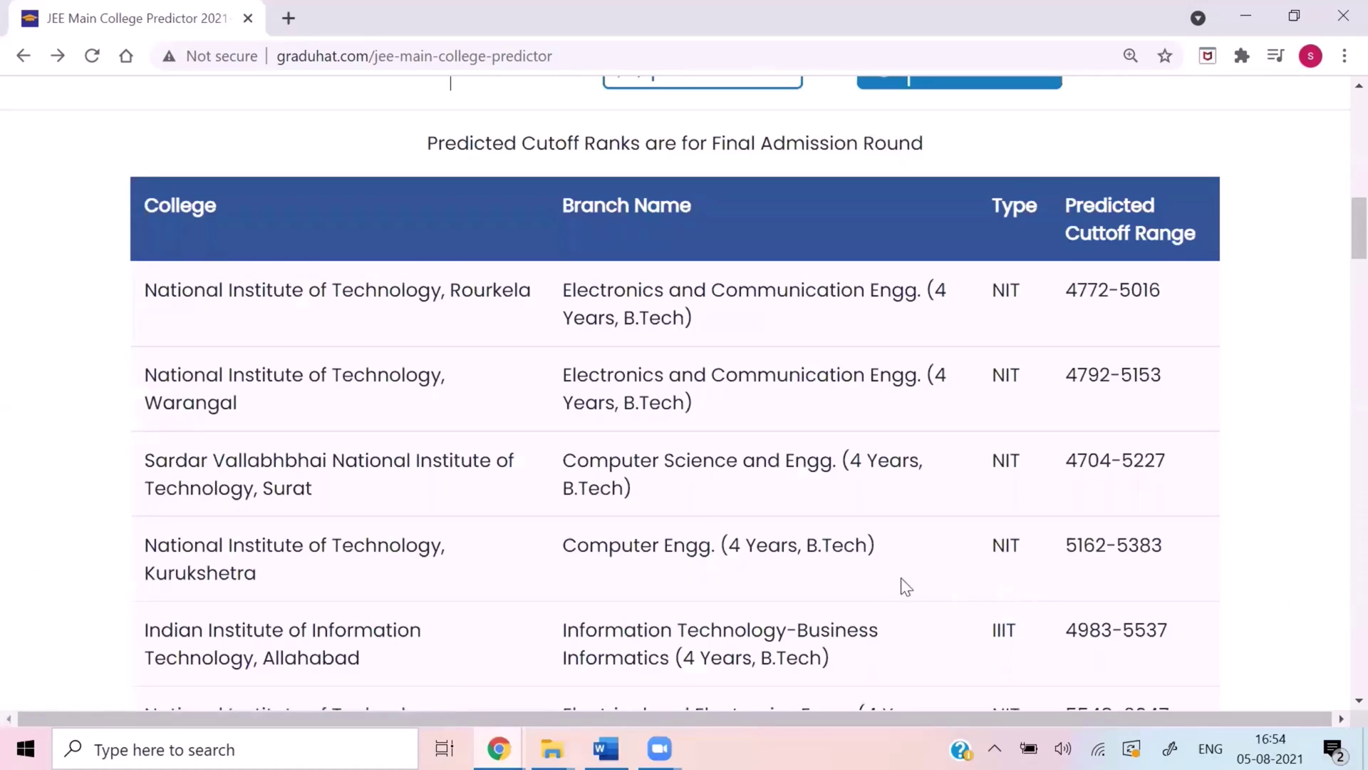
scroll(612, 479, "up", 2)
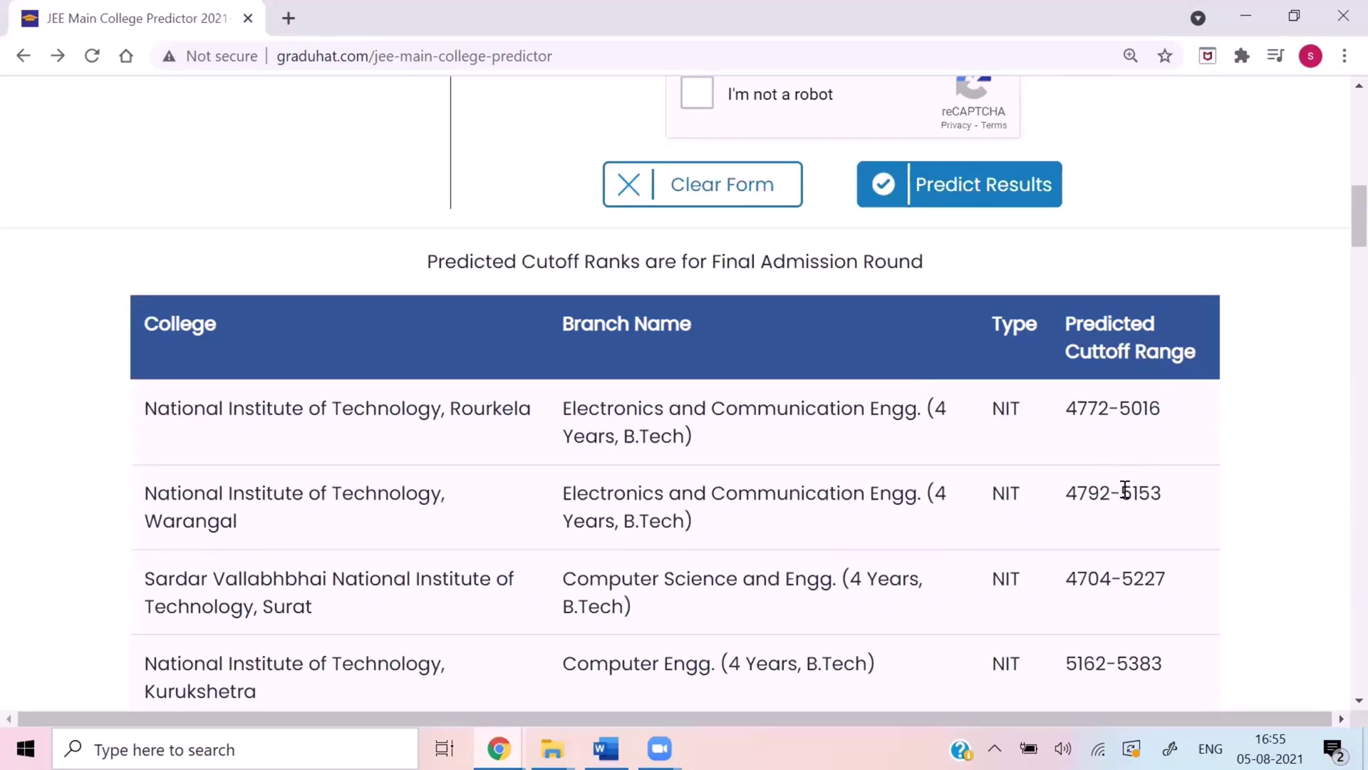
scroll(629, 516, "down", 1)
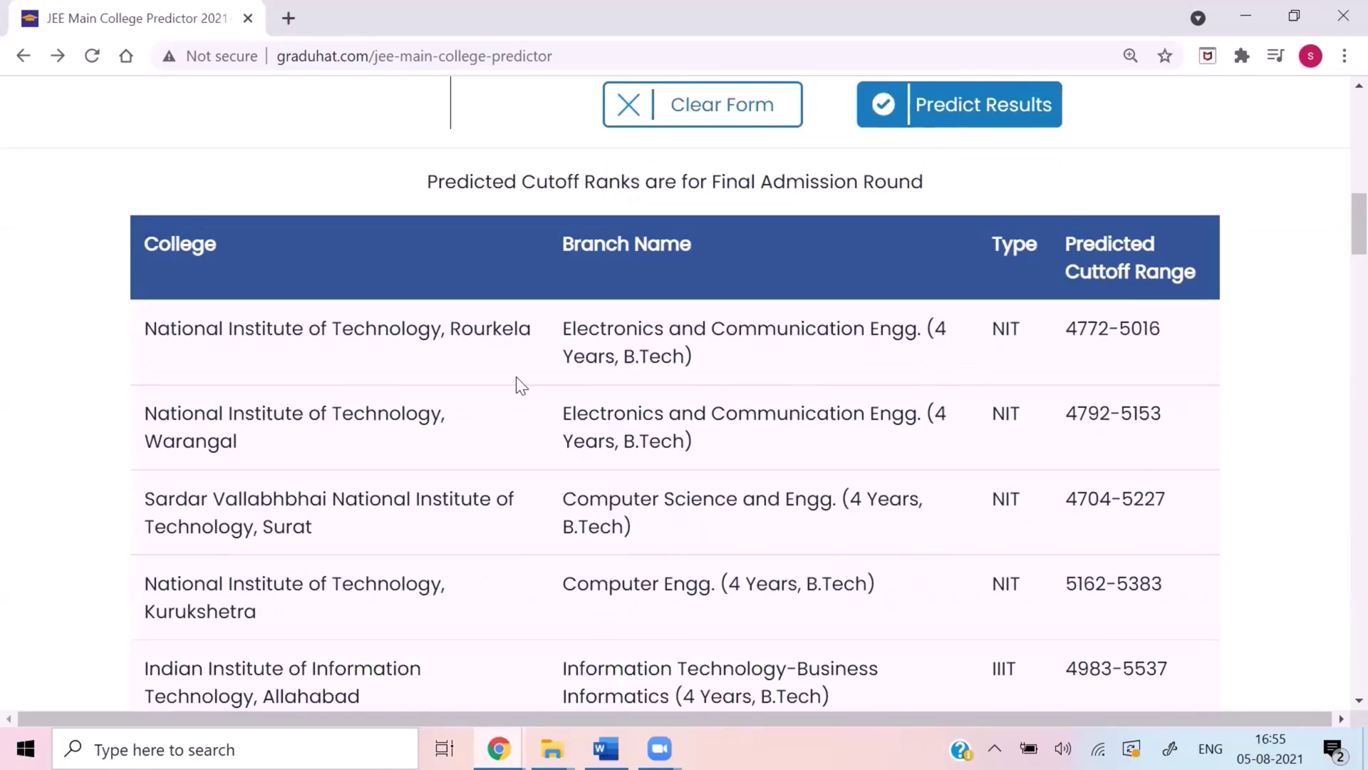
scroll(477, 581, "down", 2)
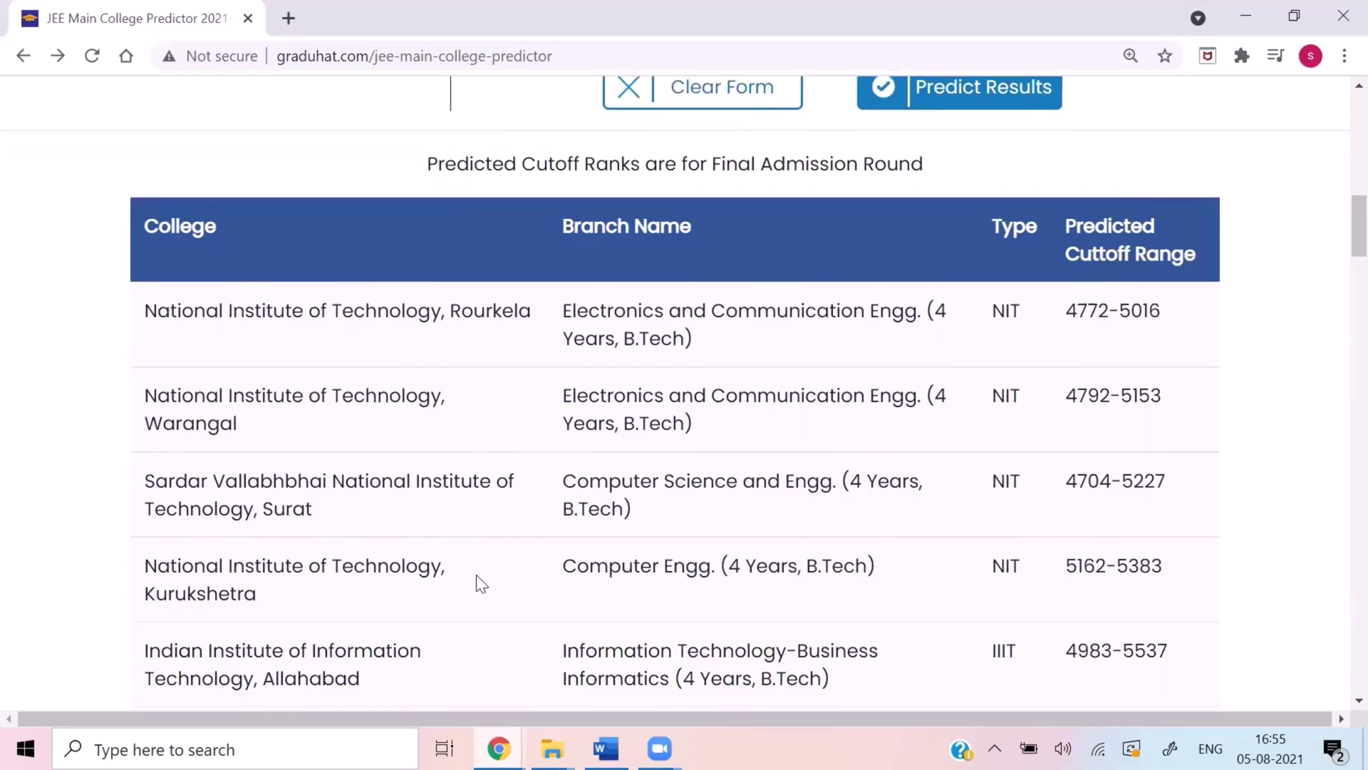
scroll(477, 580, "up", 1)
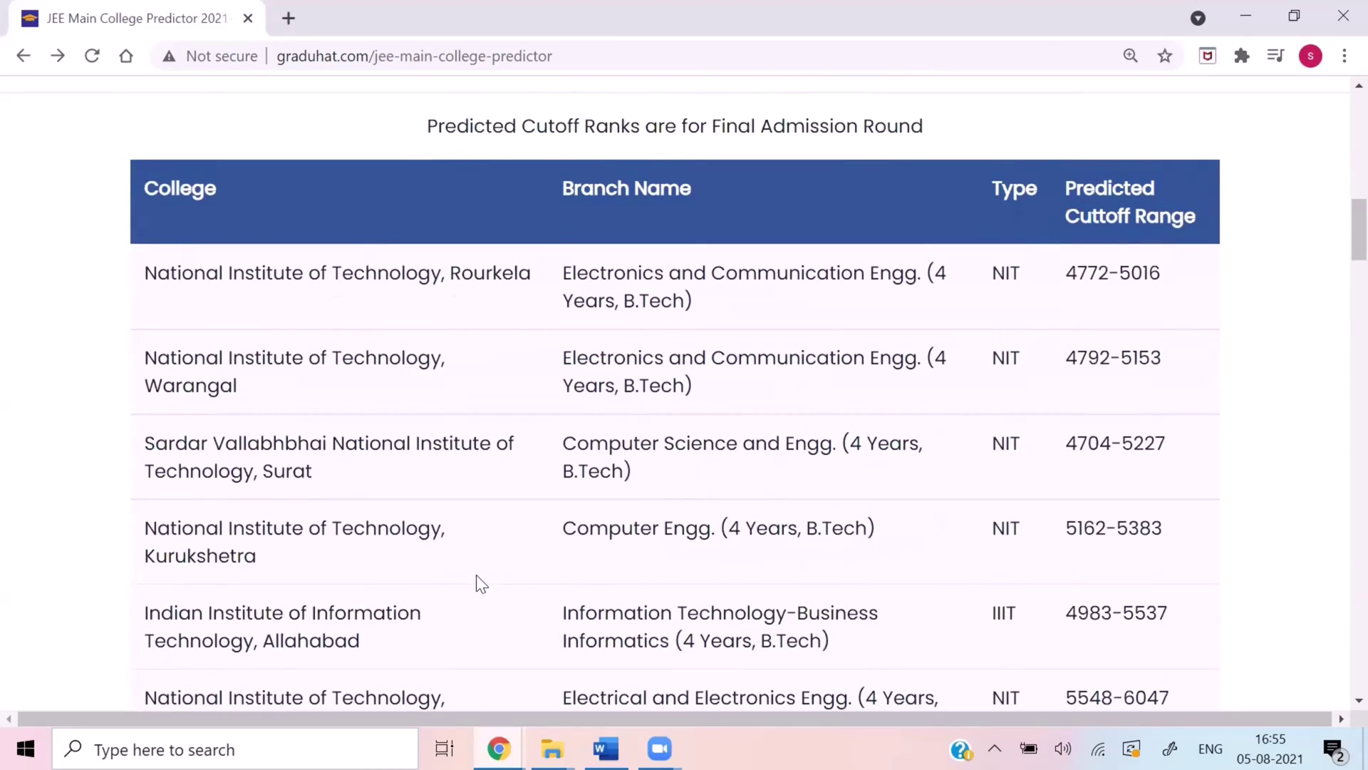